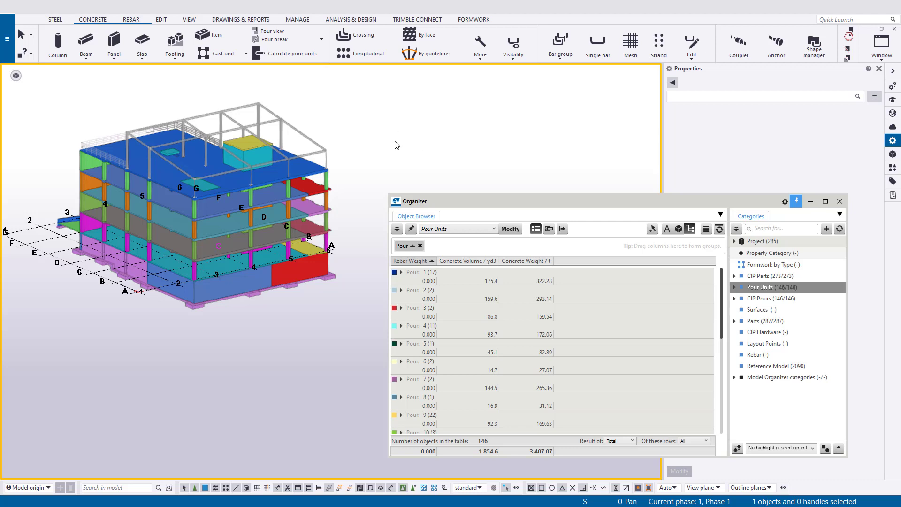
Position the Organizer's pour-unit quantity table beside the model and switch to the MANAGE ribbon
left_click_drag(523, 205, 500, 210)
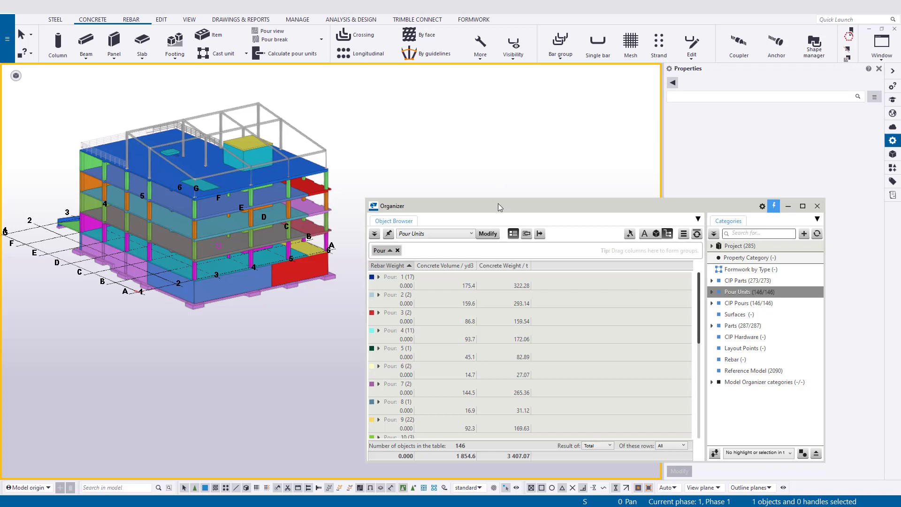
left_click_drag(498, 206, 499, 198)
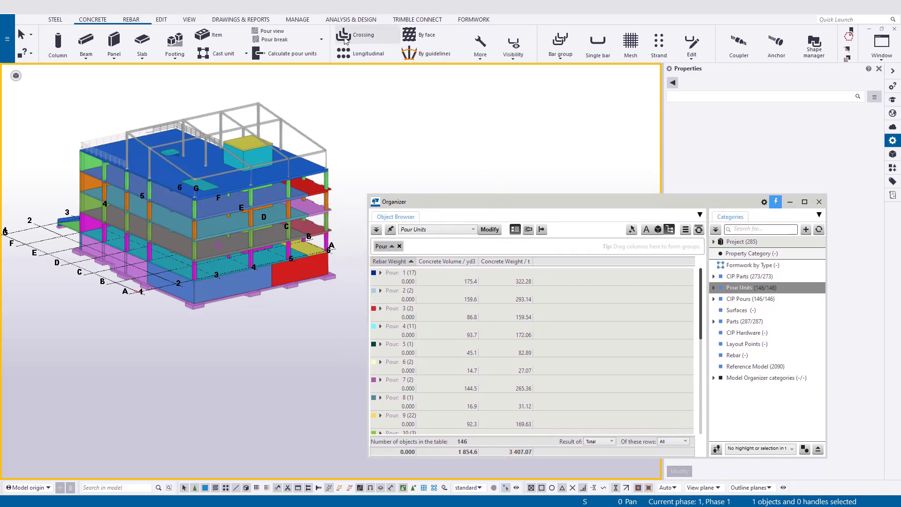
left_click(297, 19)
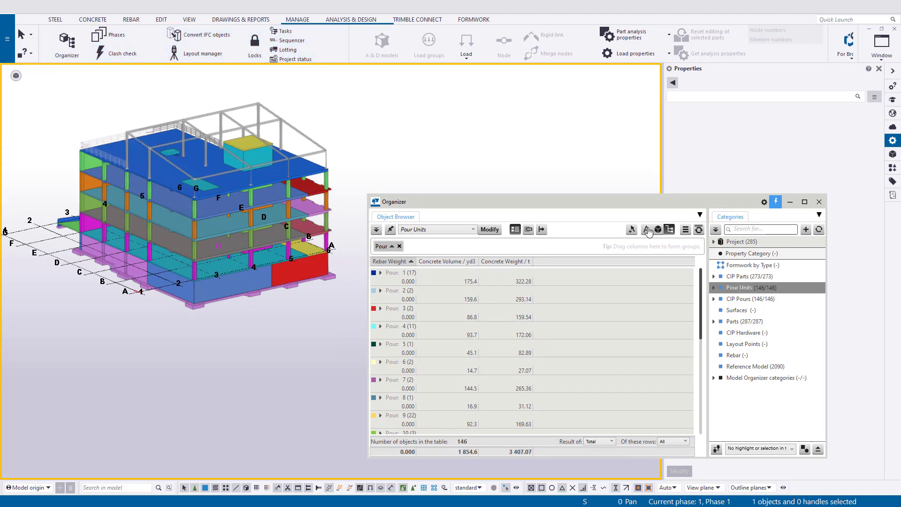
left_click_drag(637, 206, 631, 208)
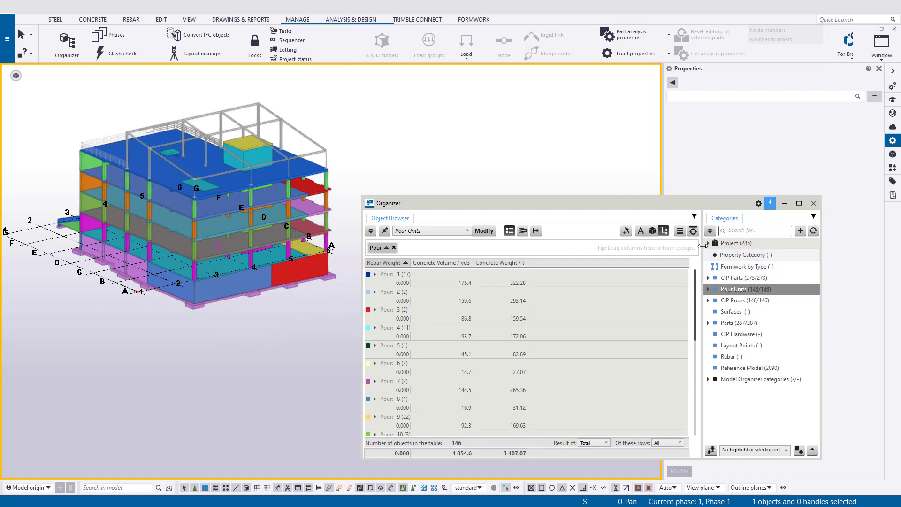
Expand Project (285 objects) and its Site entry in the Organizer to reveal Building, then select Site
left_click(772, 244)
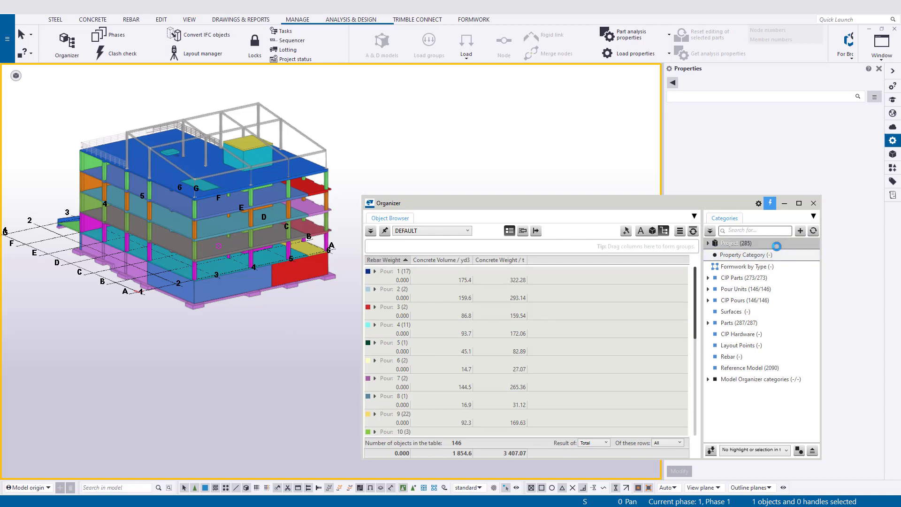
left_click(709, 244)
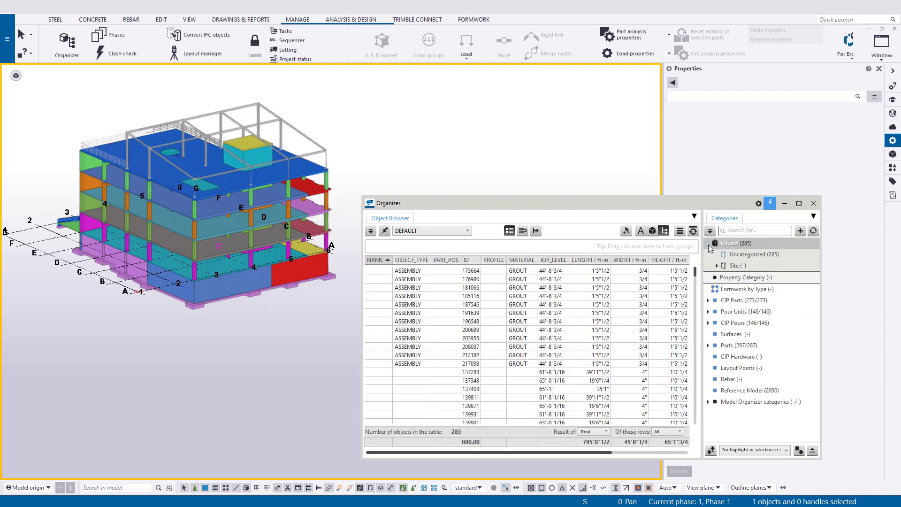
left_click(774, 257)
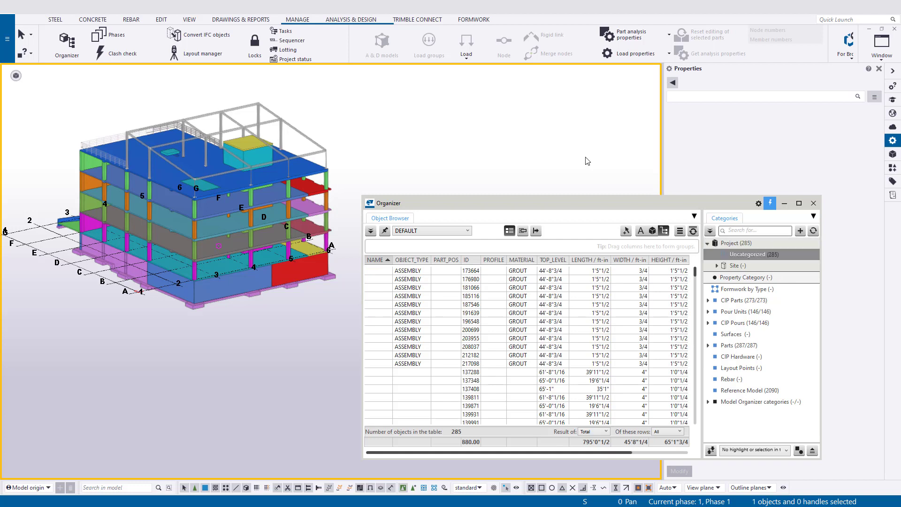
left_click(715, 267)
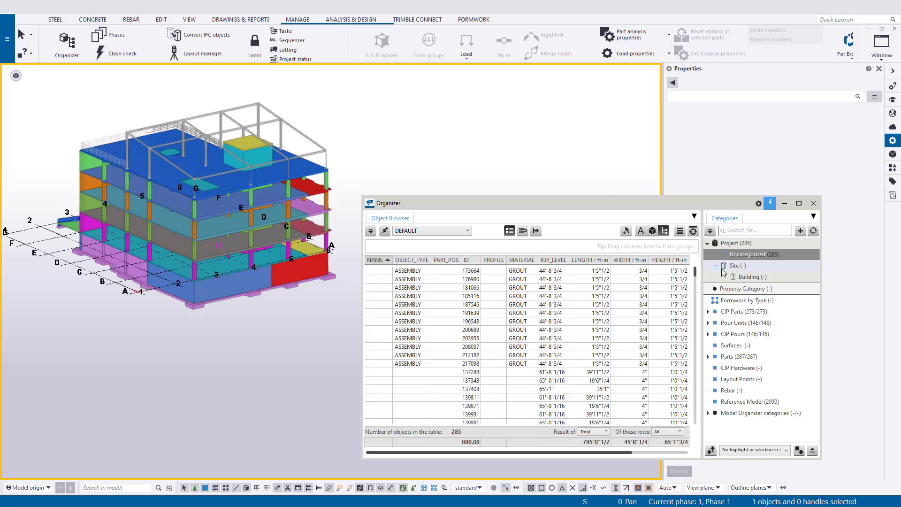
left_click(781, 279)
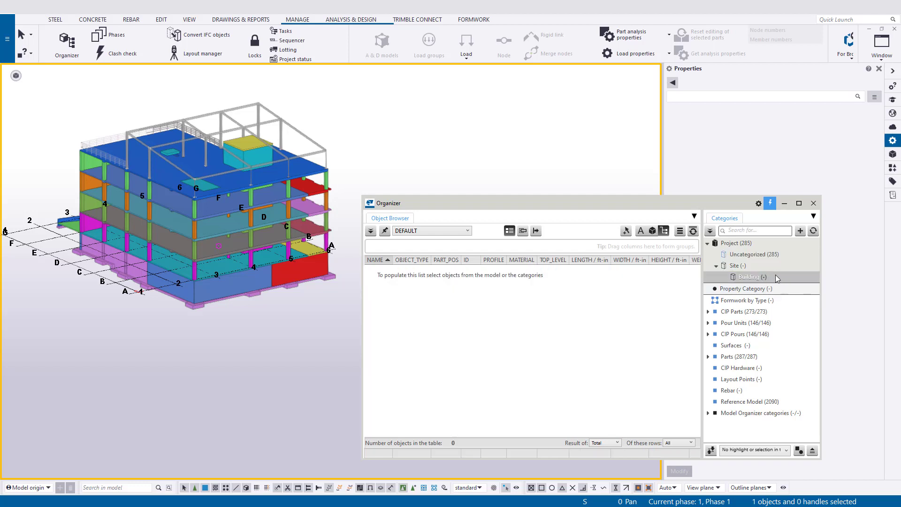
left_click(747, 265)
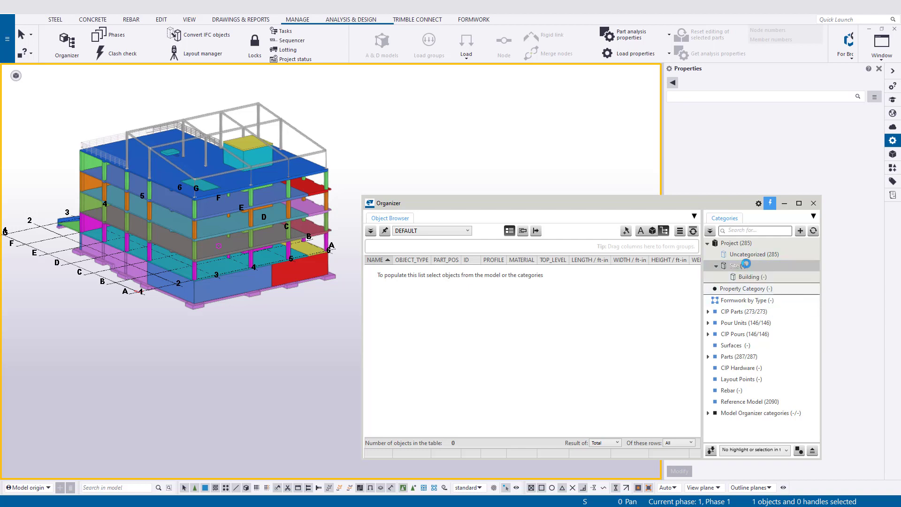
Rename the Site location to '100 Prospect' through its Properties dialog
right_click(746, 266)
left_click(703, 346)
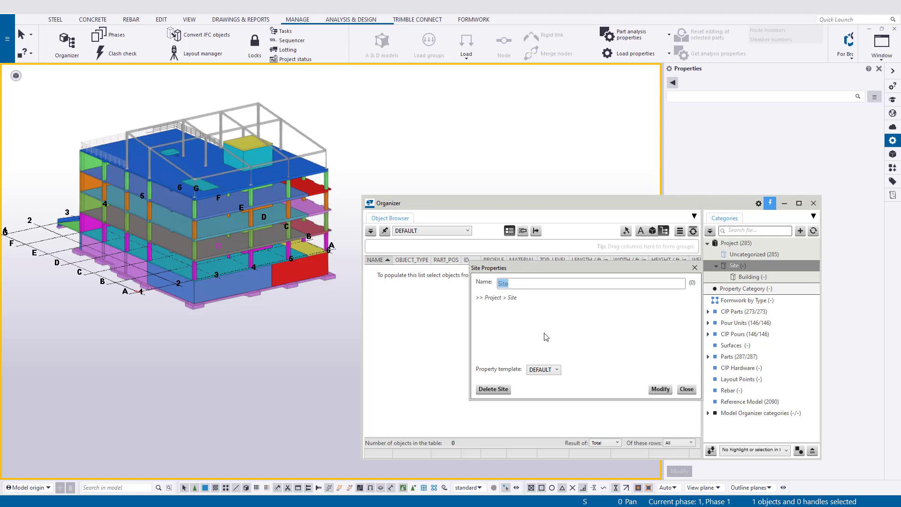
type("100")
type(" Pre")
type("ospe")
key("BackSpace")
type("pect")
left_click(653, 390)
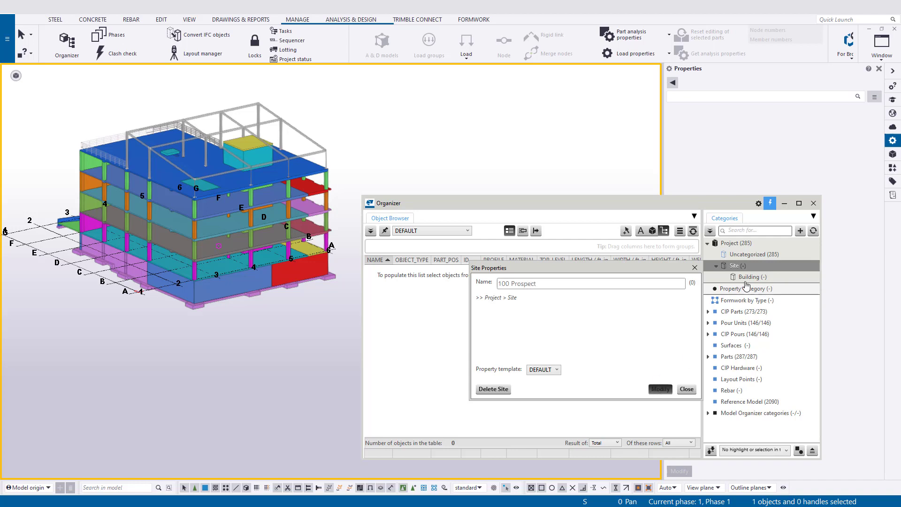
left_click(758, 277)
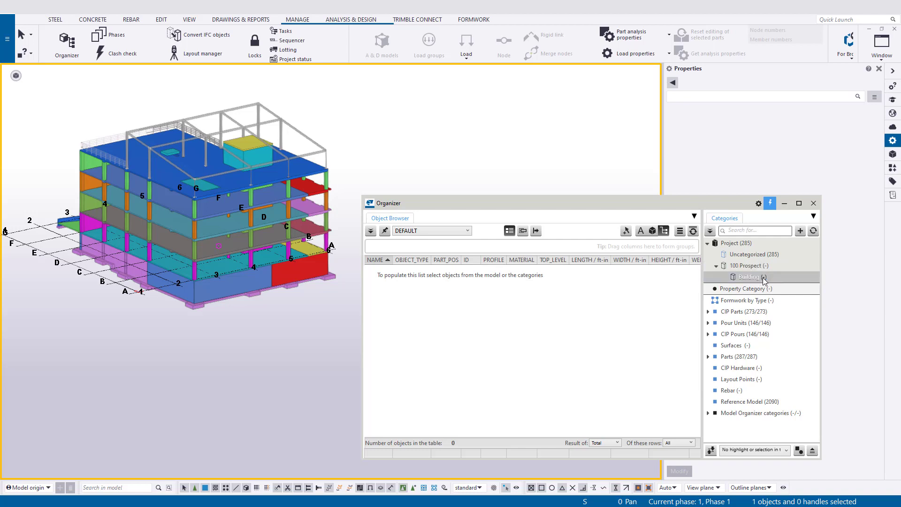
right_click(757, 277)
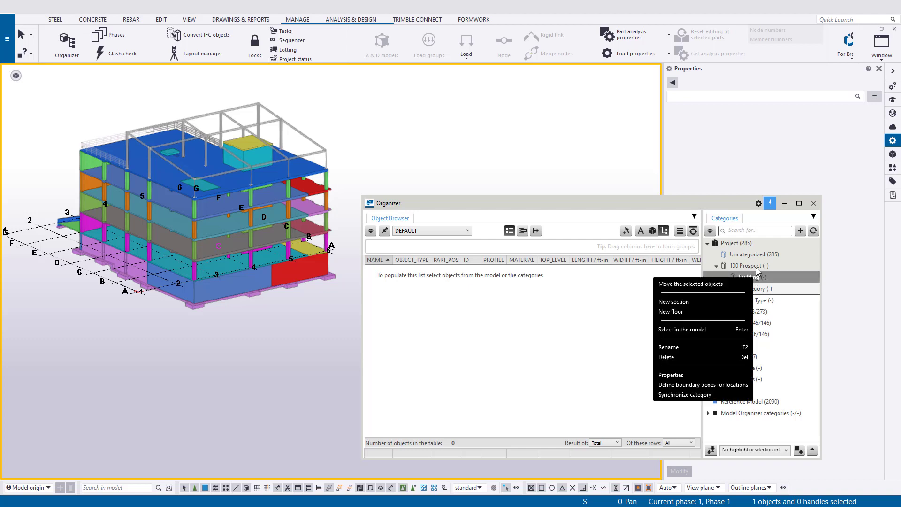
left_click(758, 271)
right_click(758, 271)
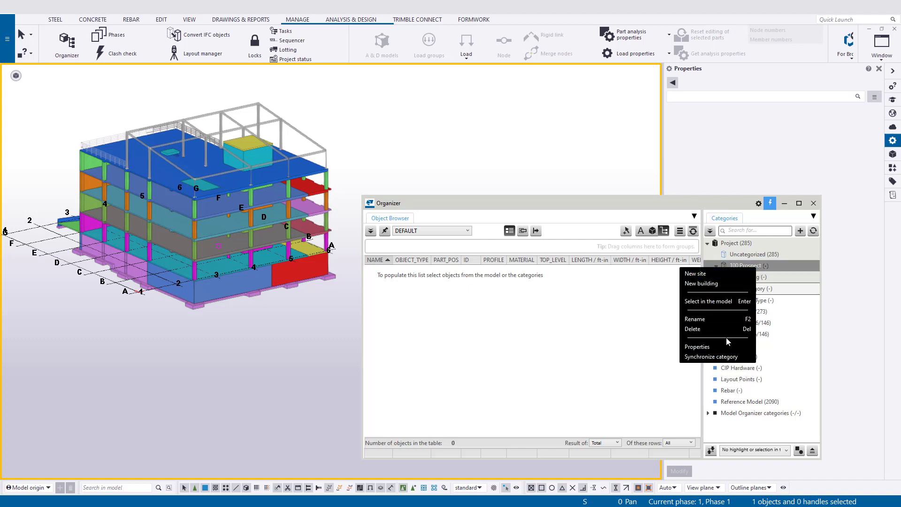
left_click(764, 280)
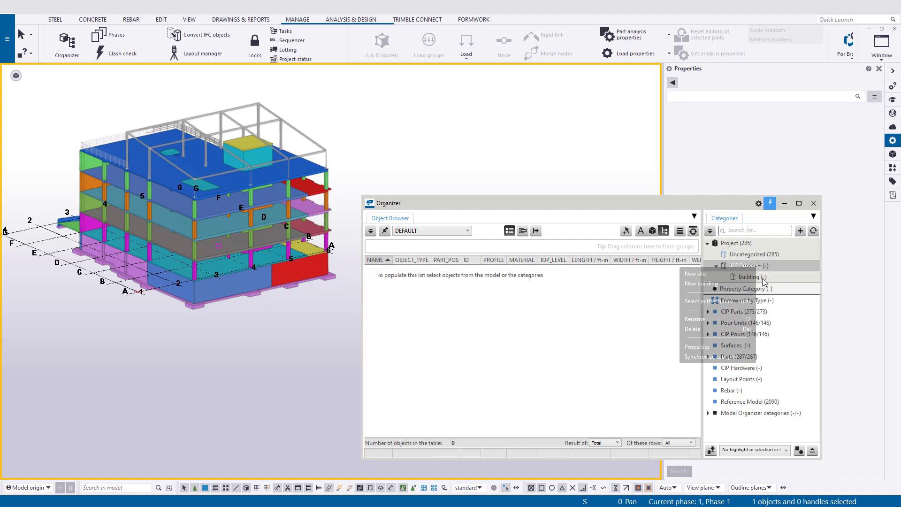
left_click(760, 277)
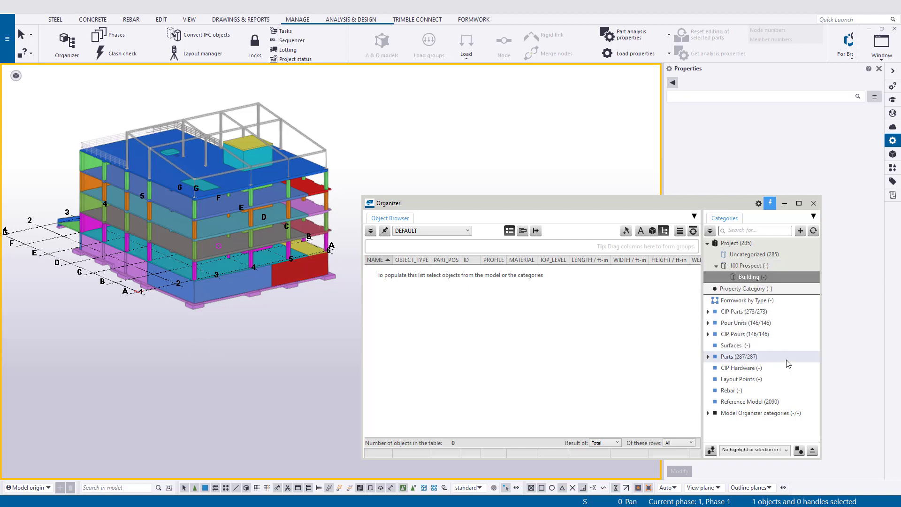
right_click(767, 284)
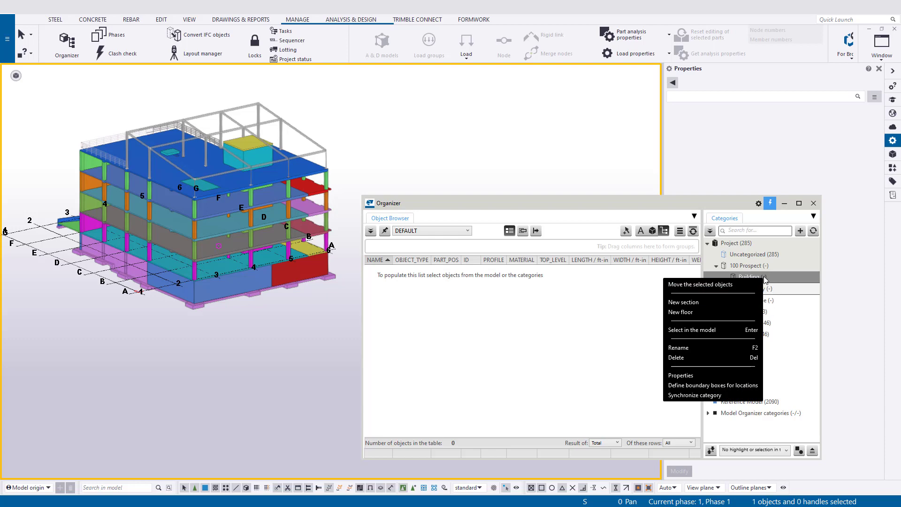
Open the boundary box definition for the Building location and edit its name to Building 1
left_click(707, 386)
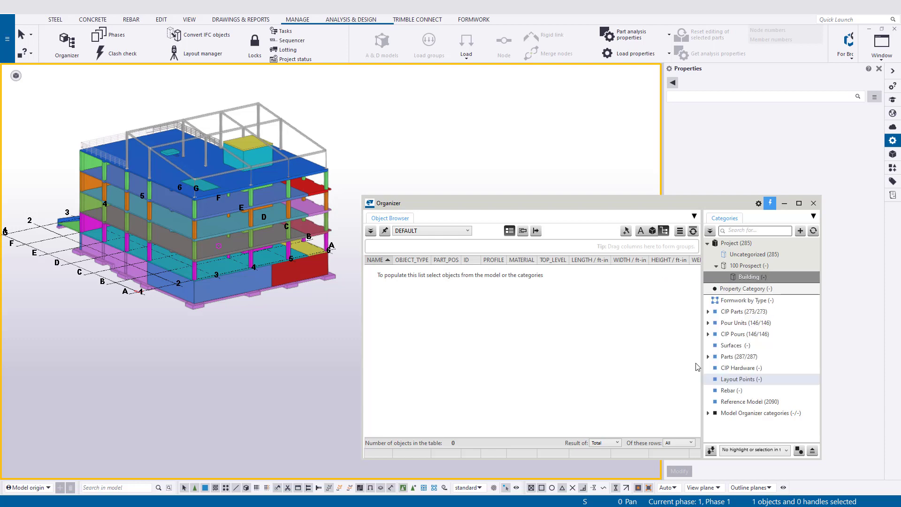
left_click_drag(464, 58, 638, 74)
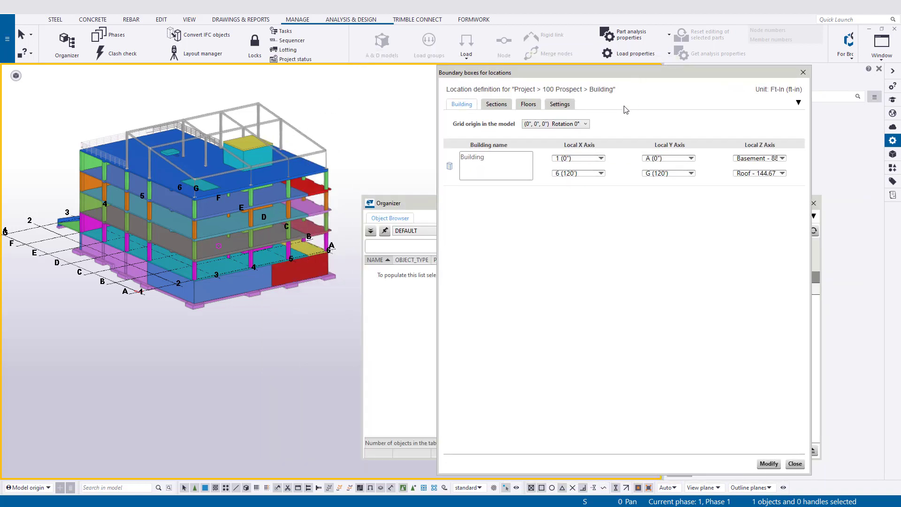
double_click(503, 163)
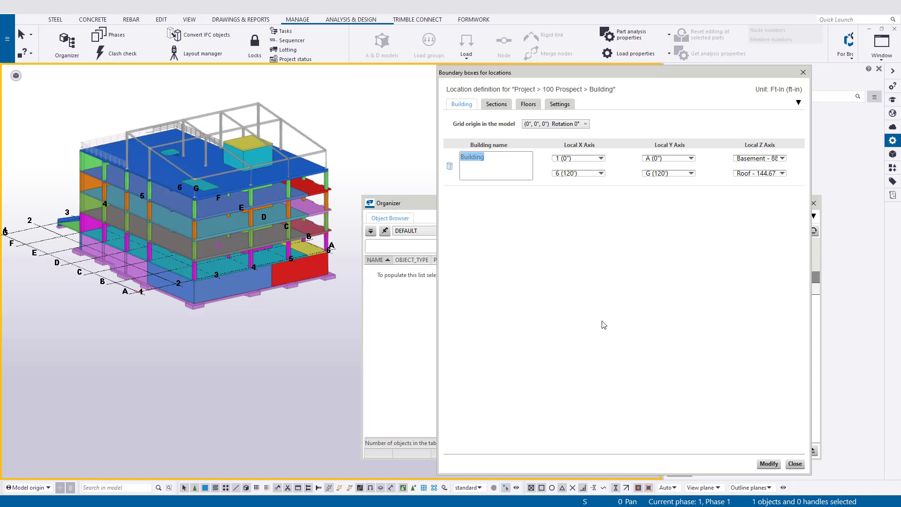
key("Right")
Display Building 1's boundary box in the model and orbit around it
left_click(449, 165)
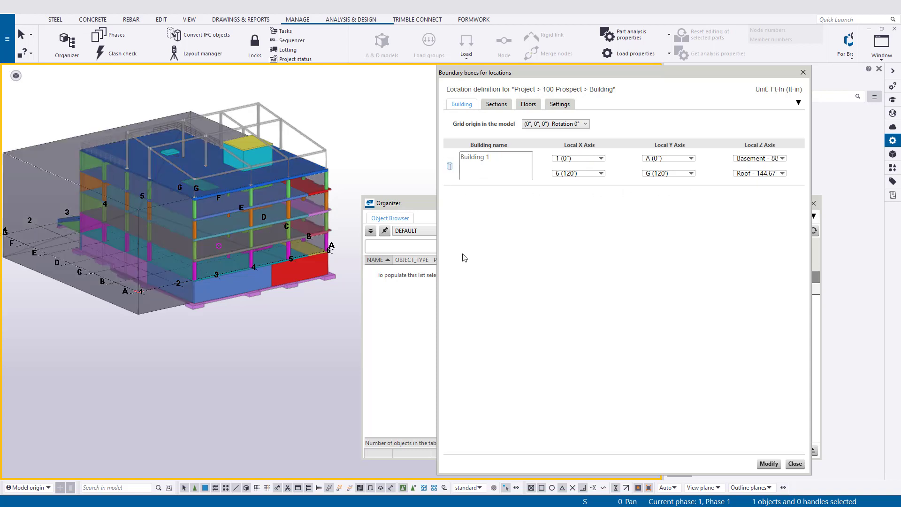
middle_click_drag(264, 190, 243, 218, "ctrl")
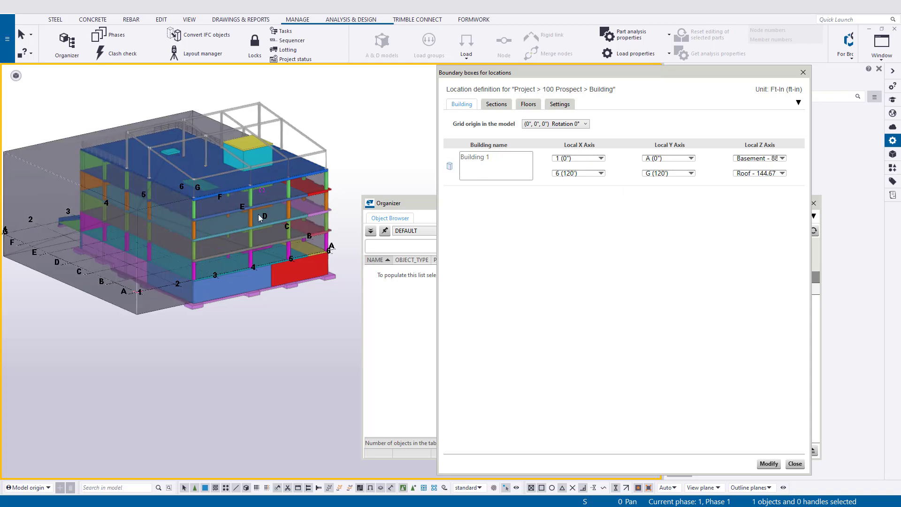
scroll(193, 199, "up", 10)
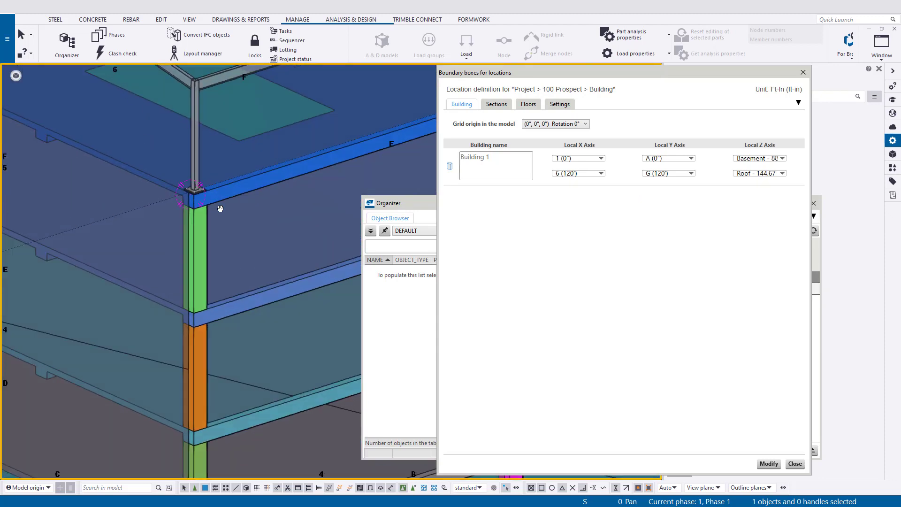
middle_click_drag(220, 209, 269, 216, "ctrl")
scroll(196, 206, "down", 10)
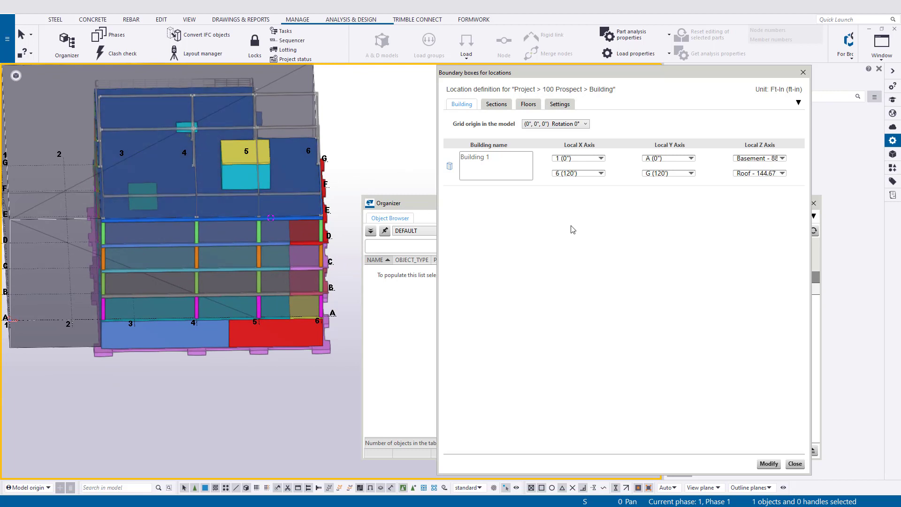
Confirm Building 1 spans grid lines 1 to 6 and check its lettered grid extents
left_click(494, 155)
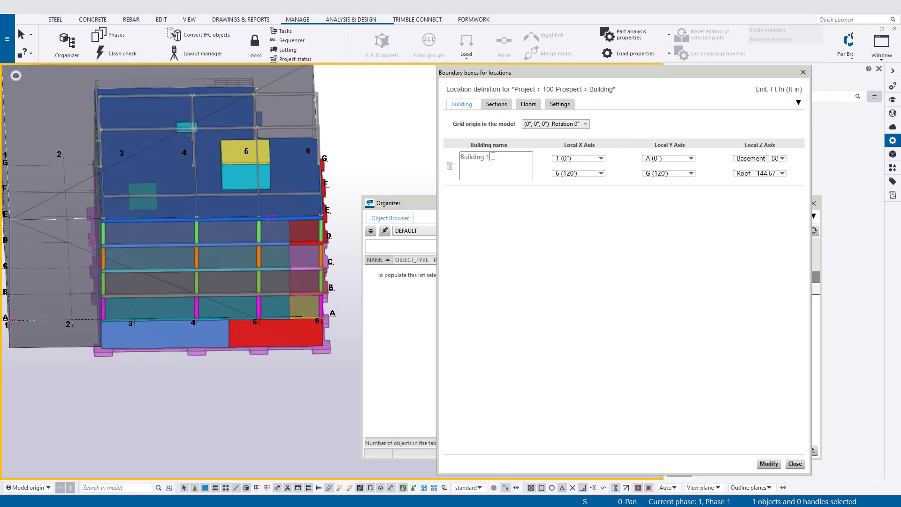
left_click(601, 159)
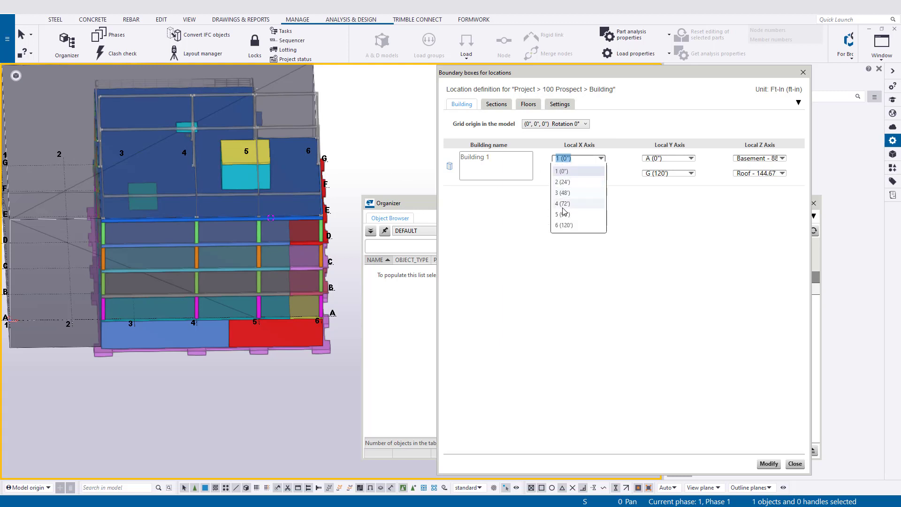
left_click(555, 308)
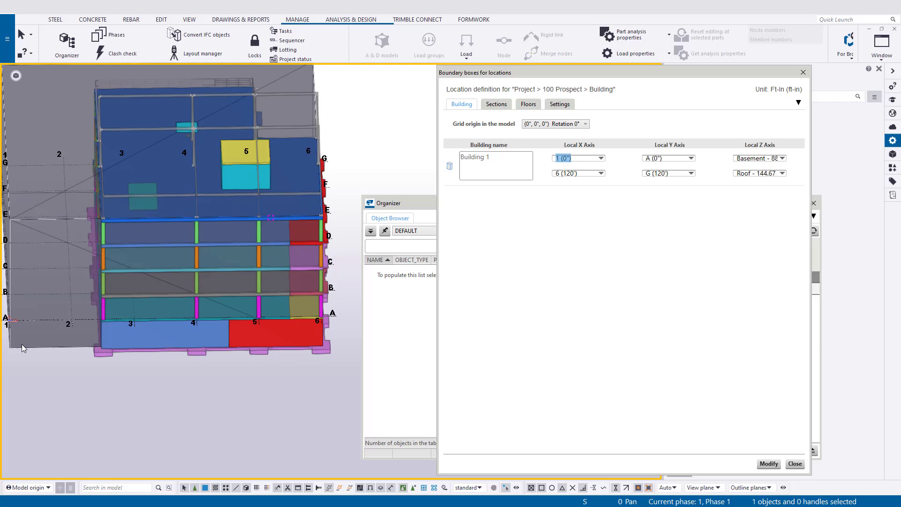
left_click(601, 173)
left_click(680, 163)
left_click(681, 164)
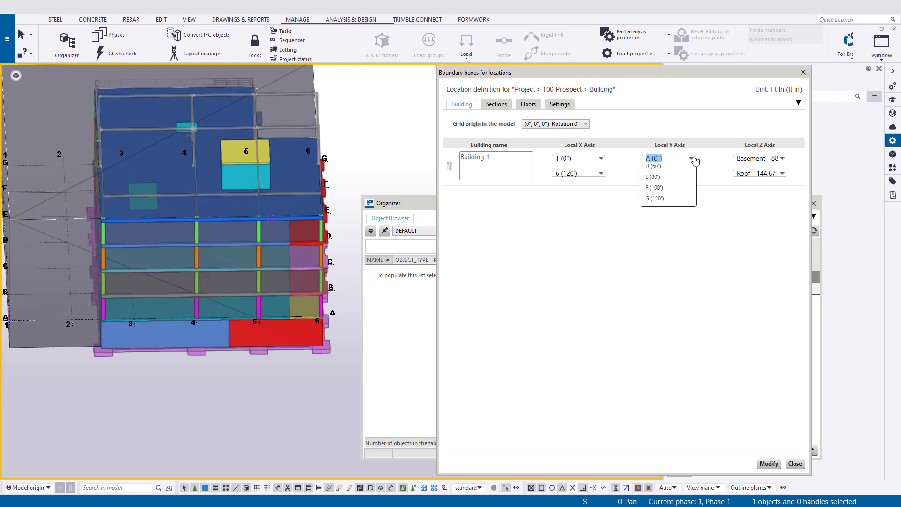
left_click(413, 157)
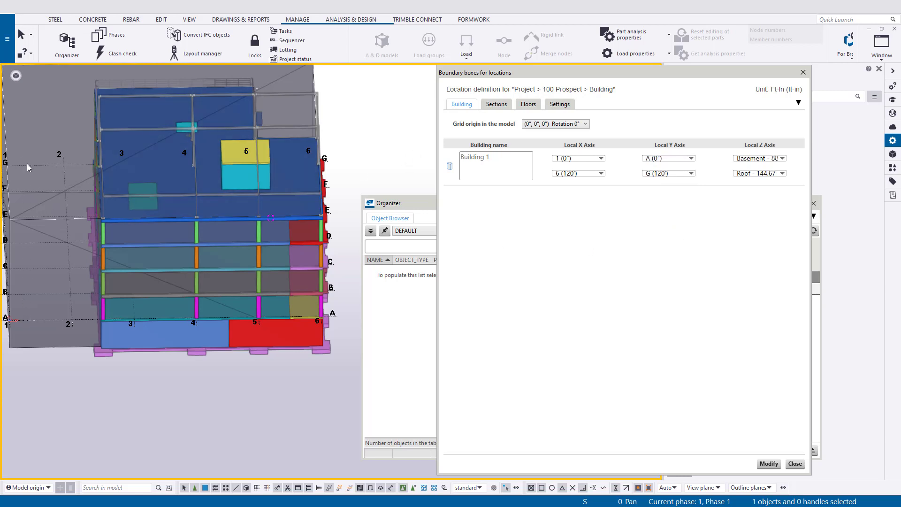
Confirm Building 1's levels run from Basement to Roof
left_click(785, 160)
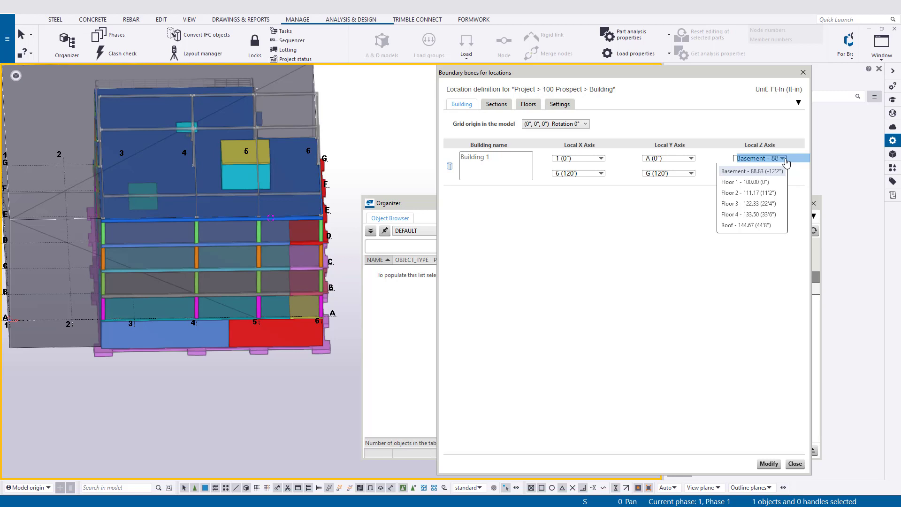
left_click(787, 162)
left_click(783, 173)
left_click(775, 240)
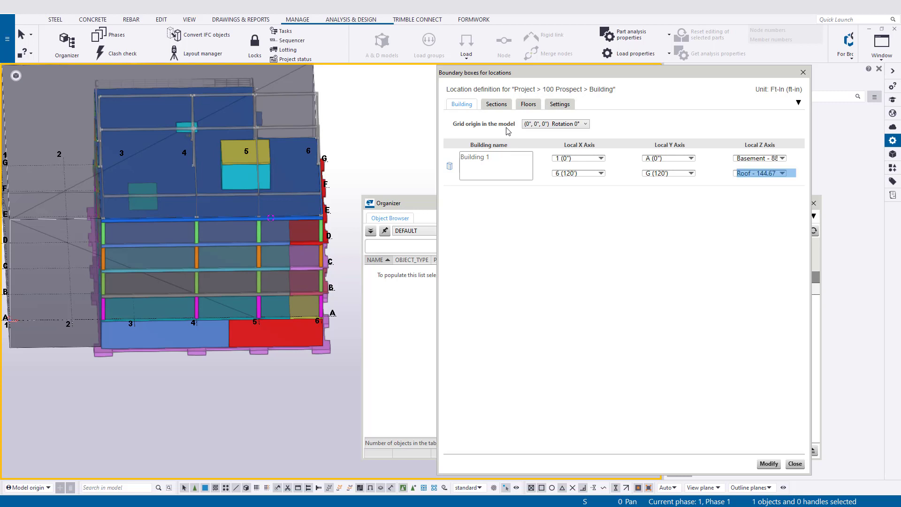
left_click(508, 162)
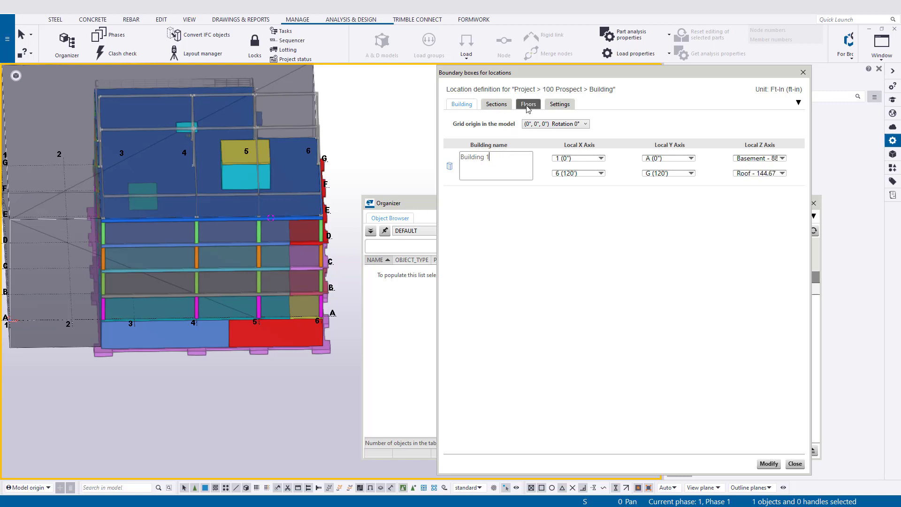
left_click(500, 105)
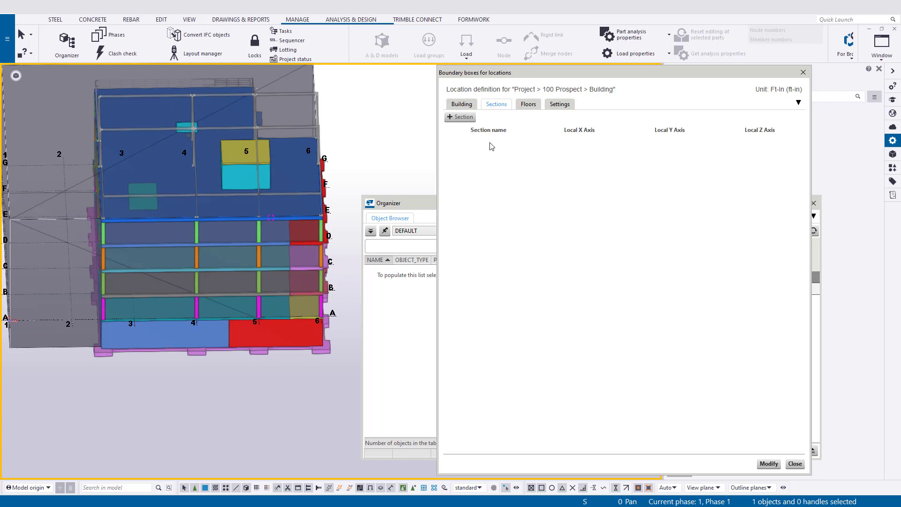
Add a new section to Building 1 and name it Area 1
left_click(469, 123)
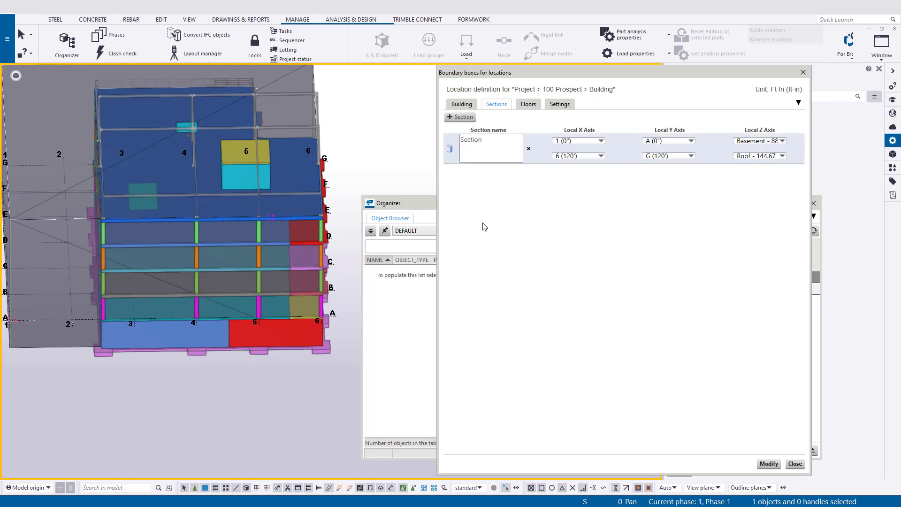
double_click(500, 144)
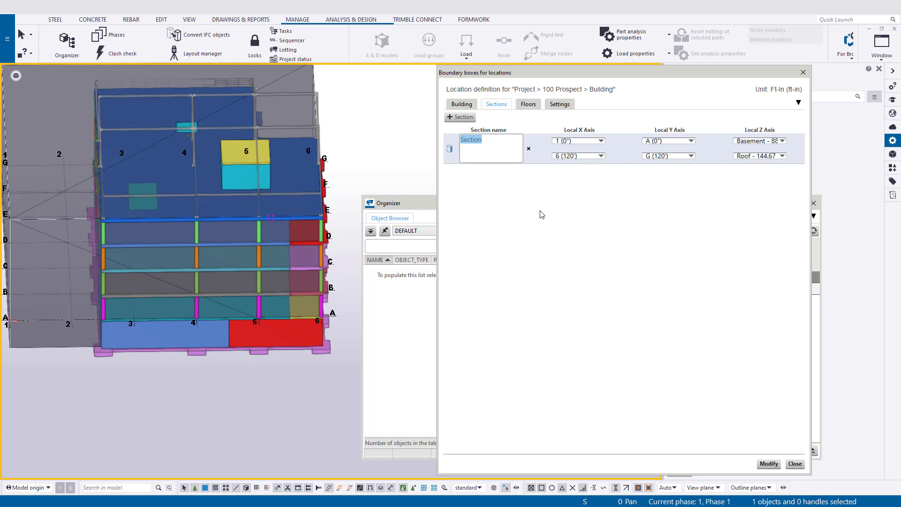
type("Area 1")
middle_click_drag(258, 357, 267, 338)
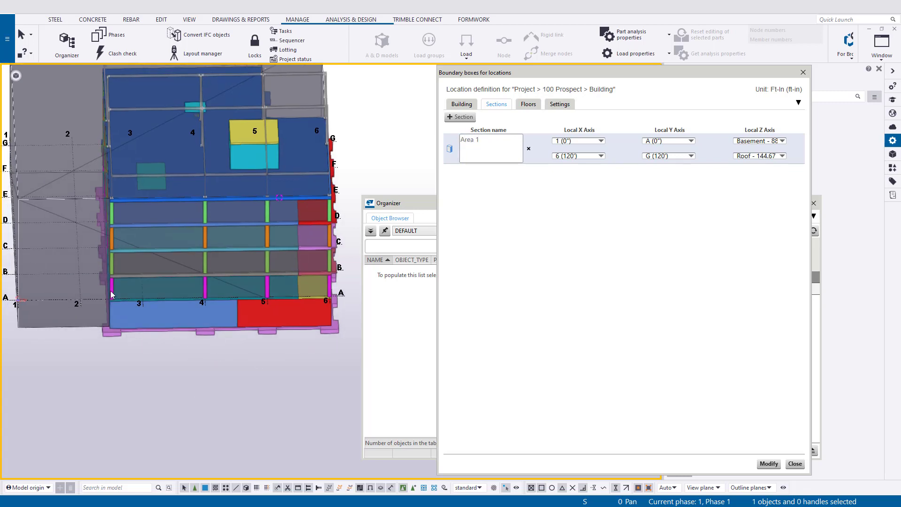
middle_click_drag(112, 295, 165, 296)
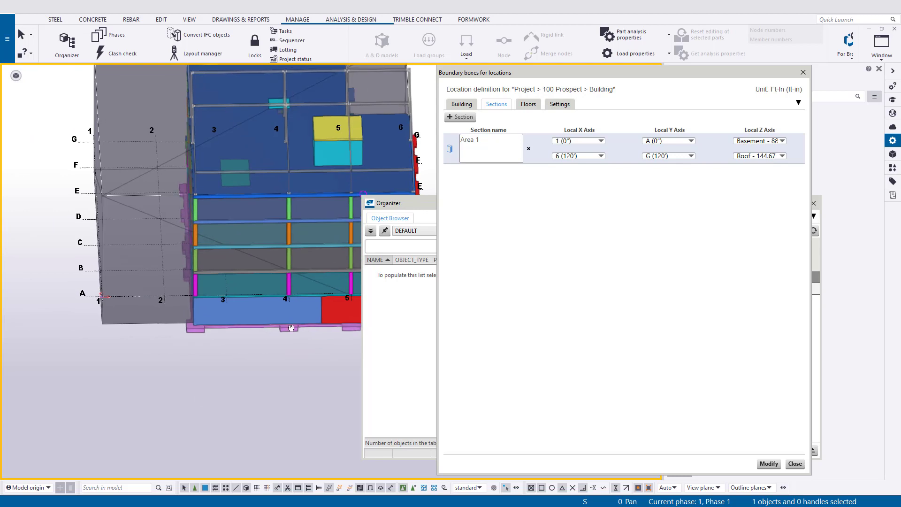
middle_click_drag(291, 327, 265, 319)
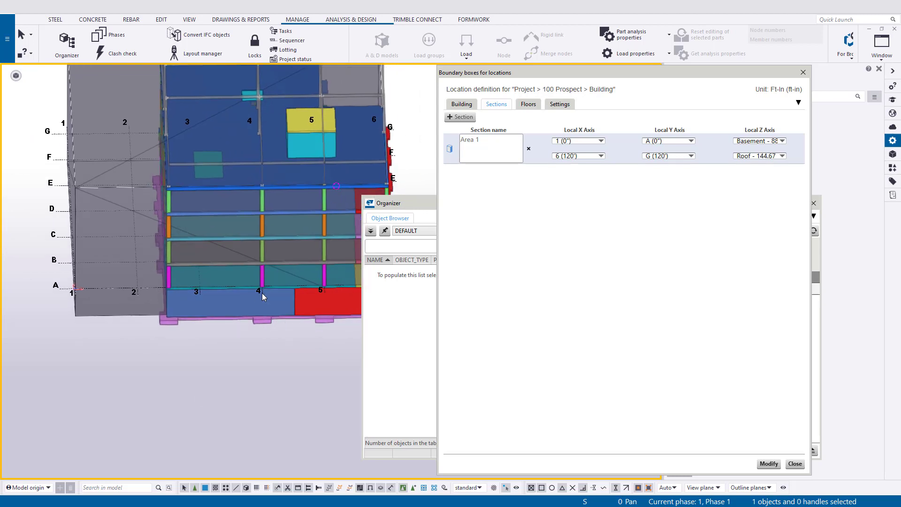
Set Area 1's Local X extent from grid line 2 to grid line 4
left_click(601, 141)
left_click(582, 163)
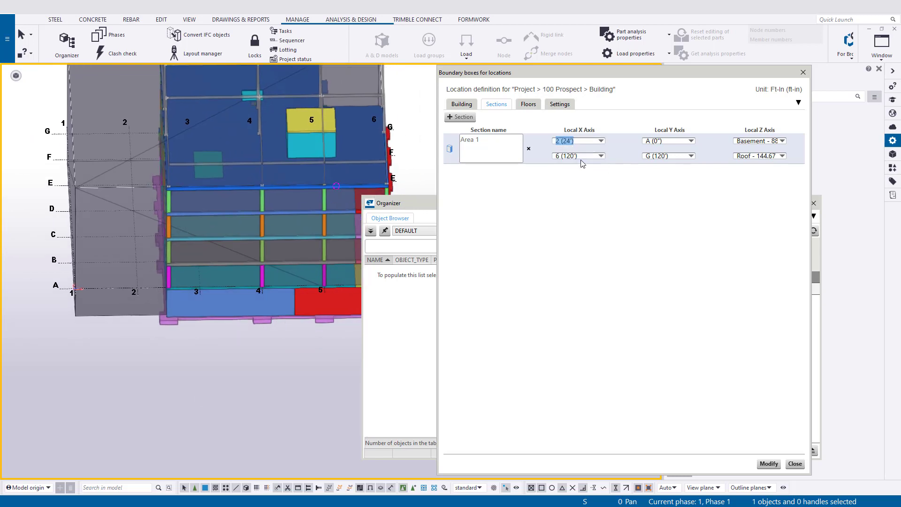
left_click(582, 159)
left_click(577, 201)
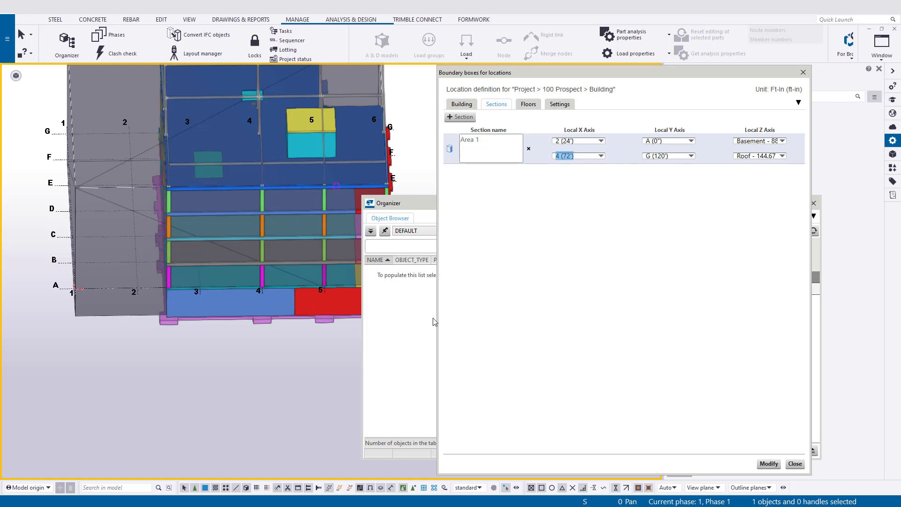
right_click(173, 275)
left_click(226, 330)
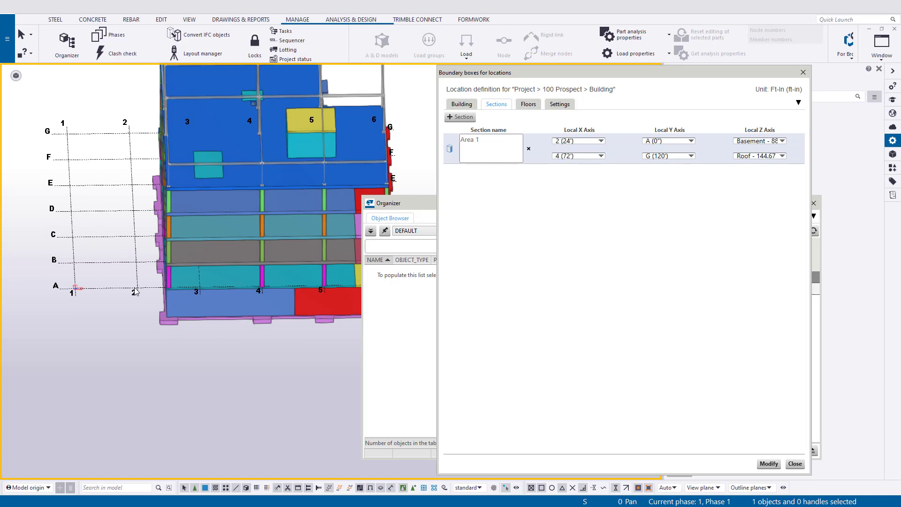
Set Area 1's Local Y extent from A to C and draw its boundary box in the model
left_click(691, 141)
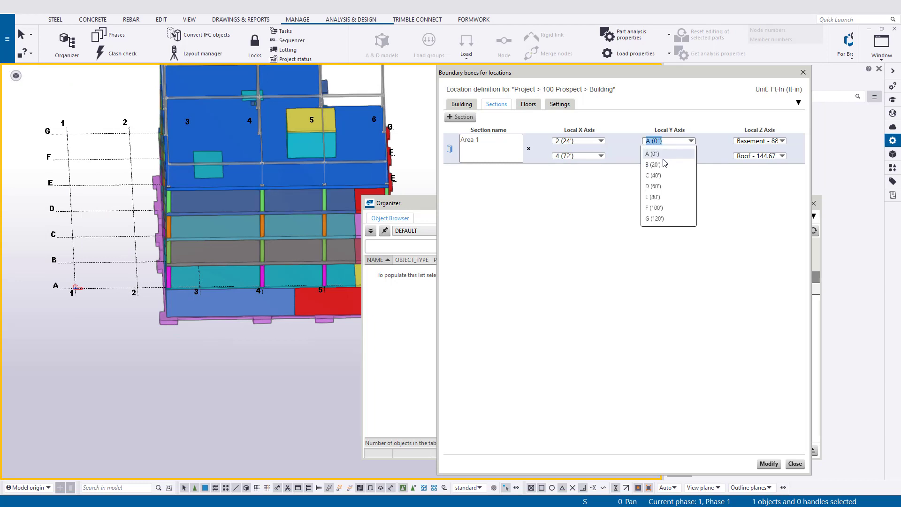
left_click(666, 155)
left_click(675, 156)
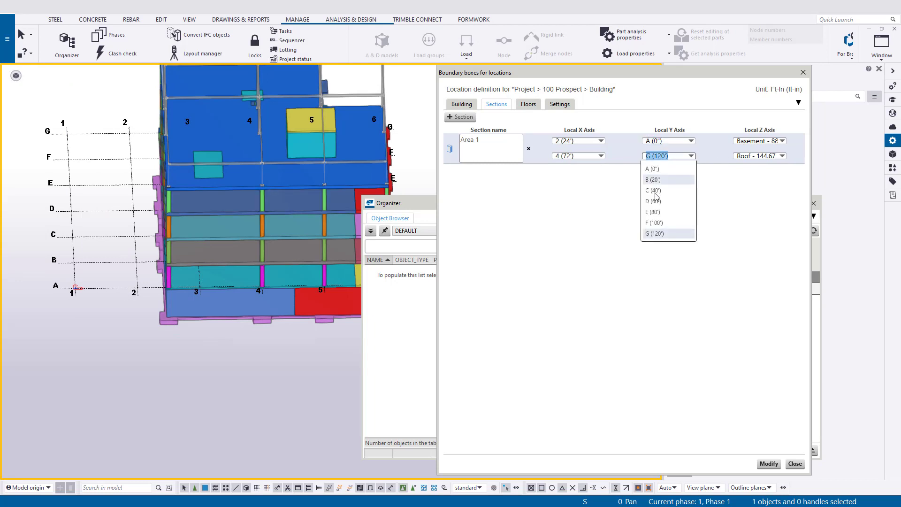
left_click(656, 192)
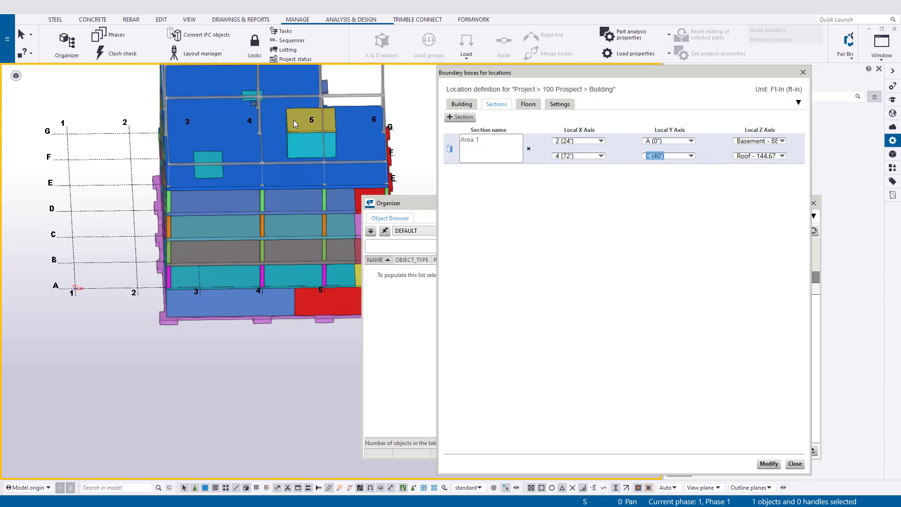
left_click(451, 154)
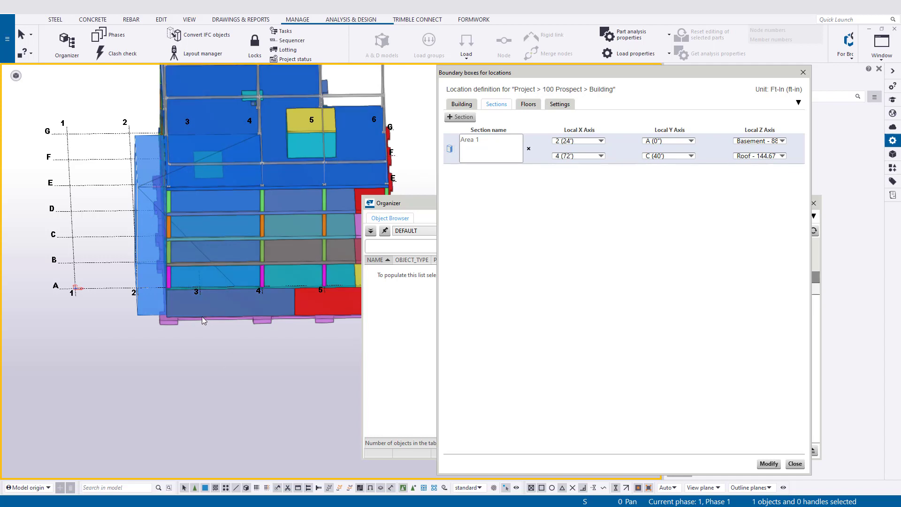
middle_click_drag(213, 306, 249, 307, "ctrl")
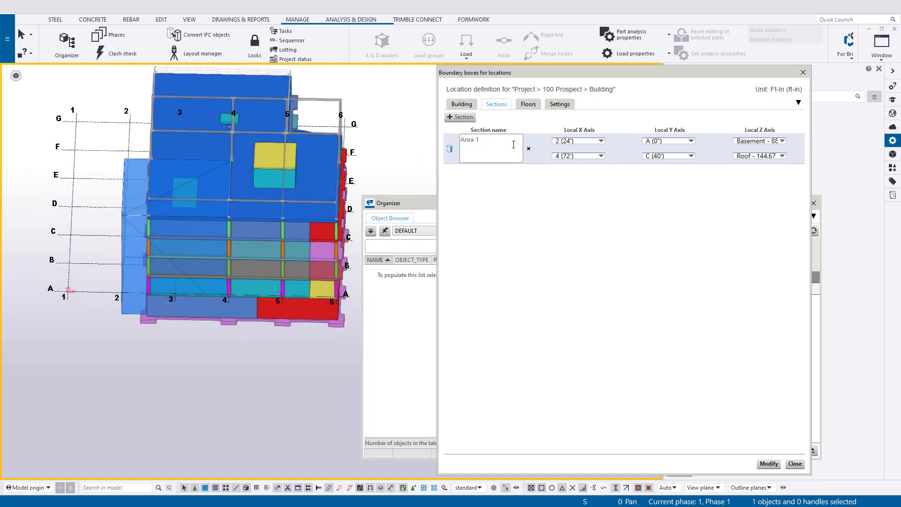
Add section Area 2 covering grid lines 4–6 and A–C
left_click(461, 116)
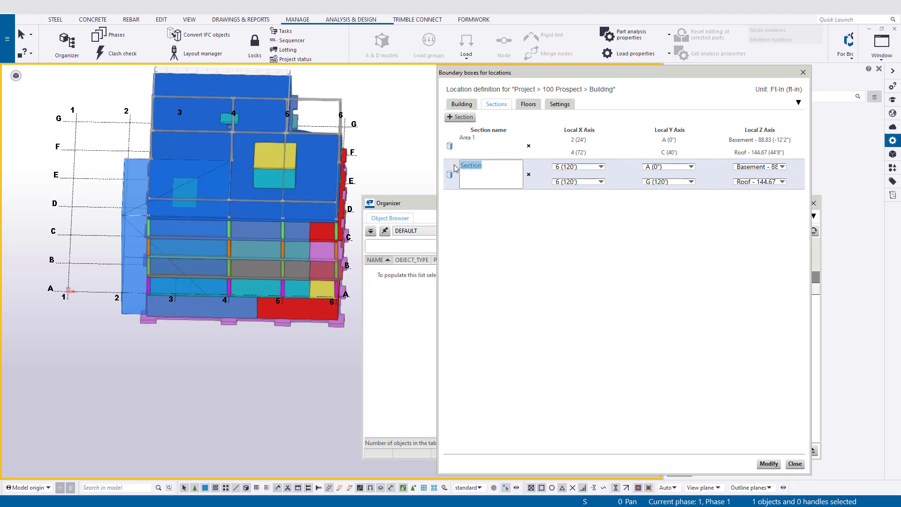
type("Area 2")
left_click(601, 167)
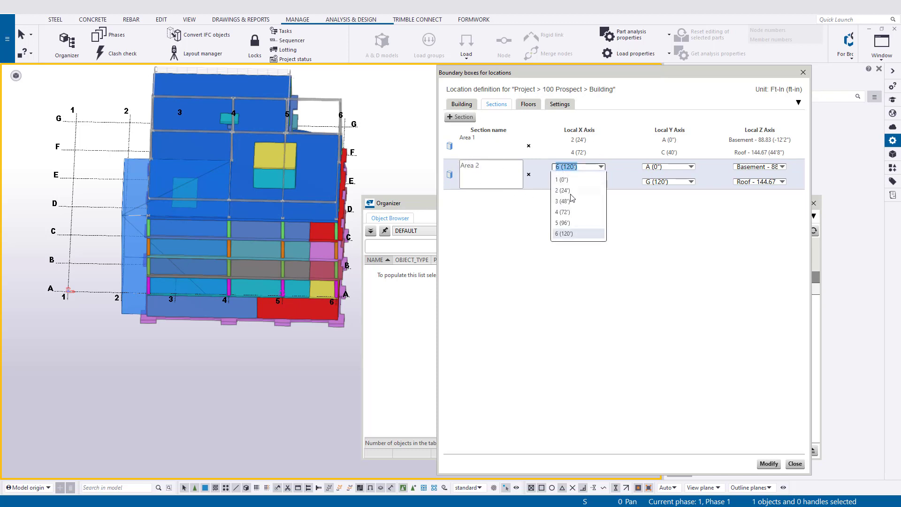
left_click(565, 190)
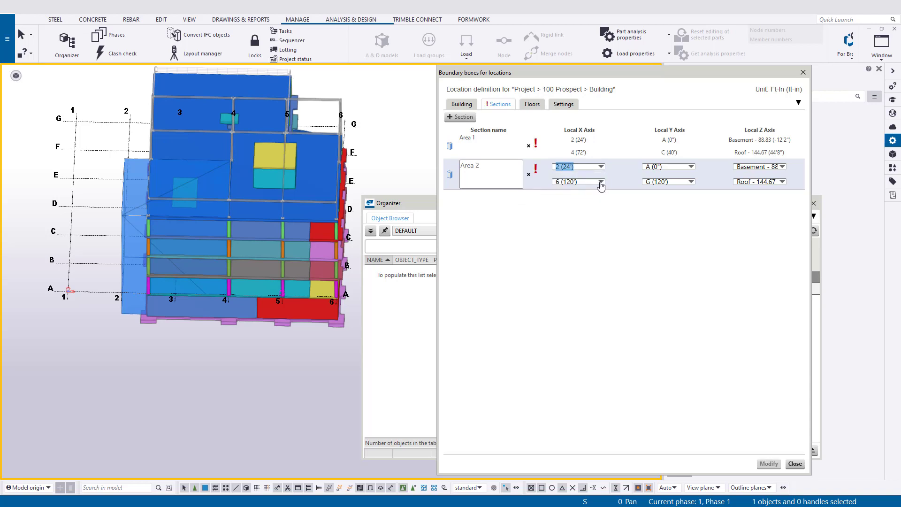
left_click(601, 167)
left_click(580, 208)
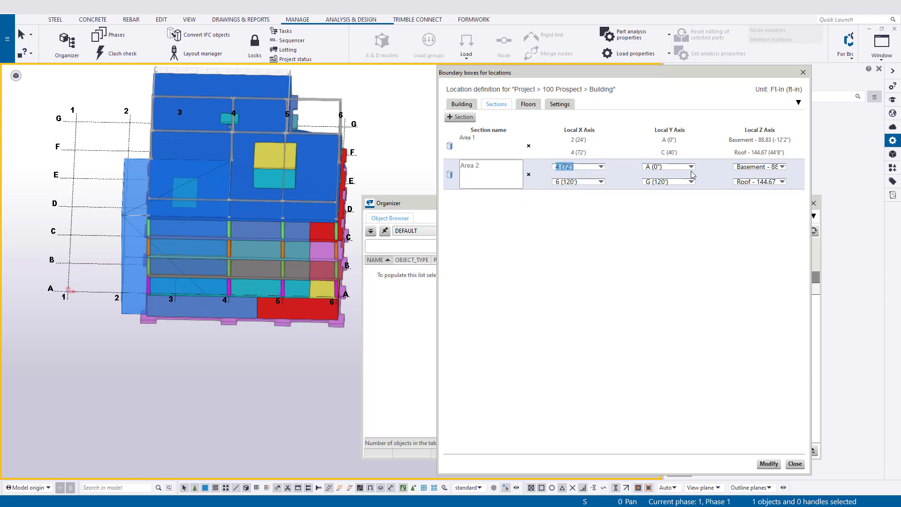
left_click(691, 182)
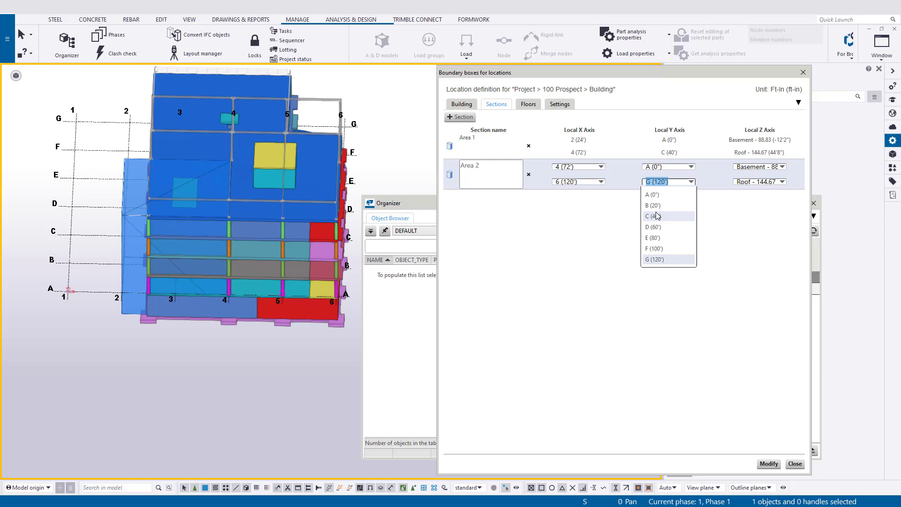
left_click(656, 216)
Add section Area 3 covering grid lines 2–4 and C–E
left_click(460, 117)
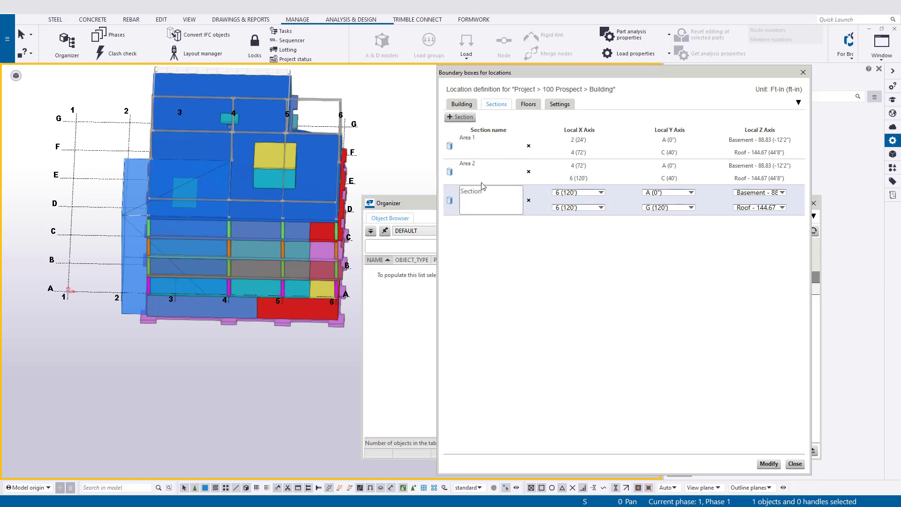
left_click(482, 186)
type("Area 3")
left_click(599, 194)
left_click(571, 216)
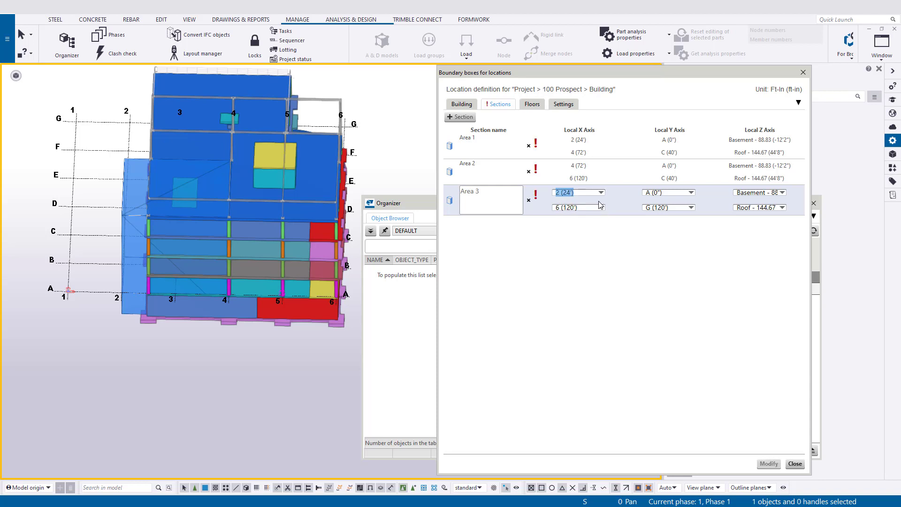
left_click(601, 207)
left_click(570, 253)
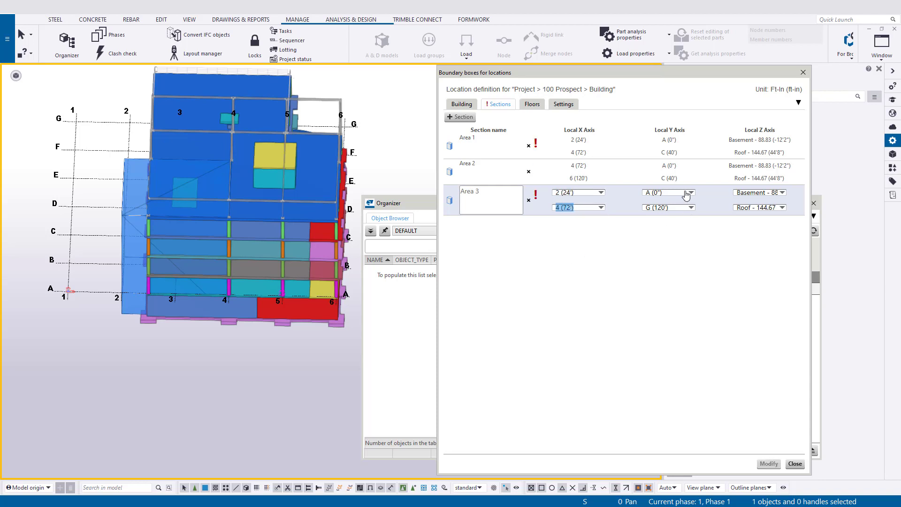
left_click(690, 192)
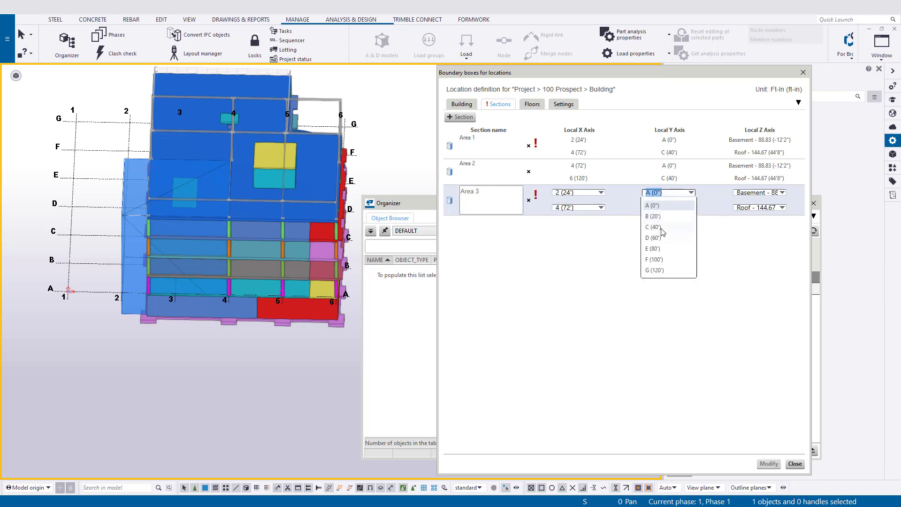
left_click(662, 227)
left_click(688, 207)
left_click(686, 264)
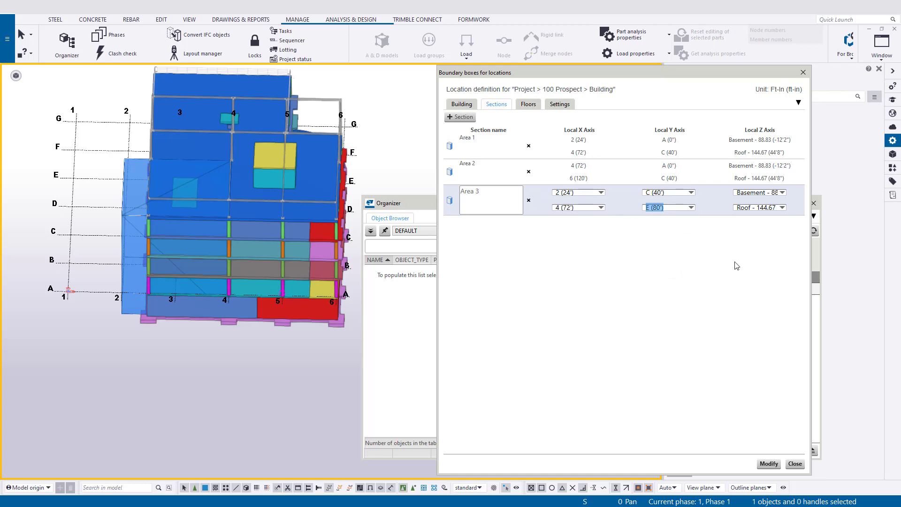
left_click(460, 116)
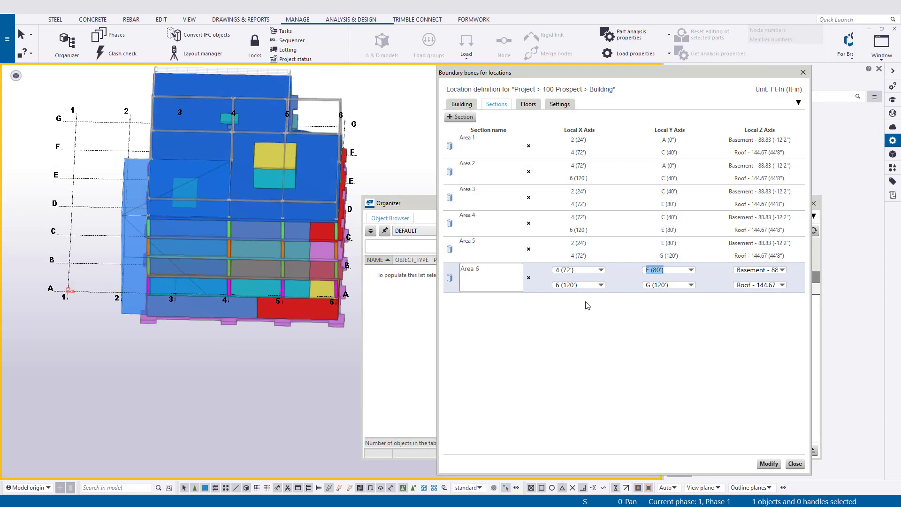
left_click(449, 172)
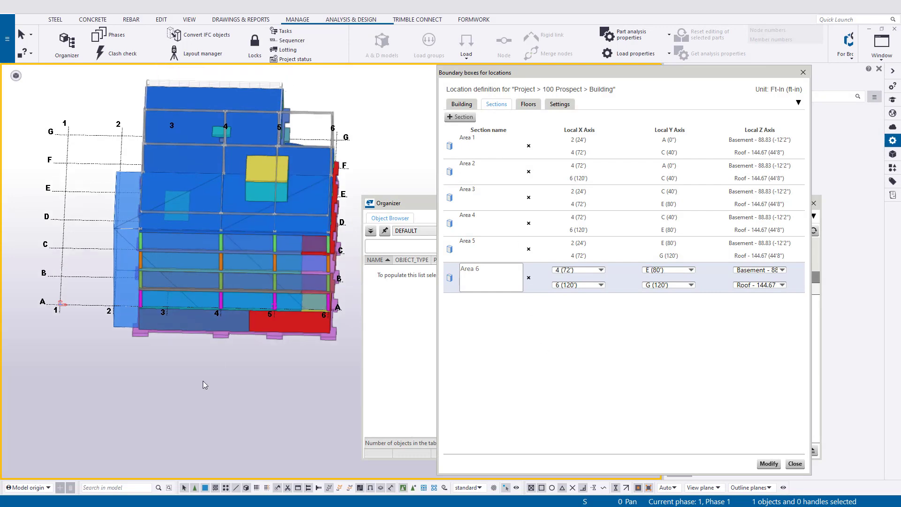
middle_click_drag(146, 320, 197, 273, "ctrl")
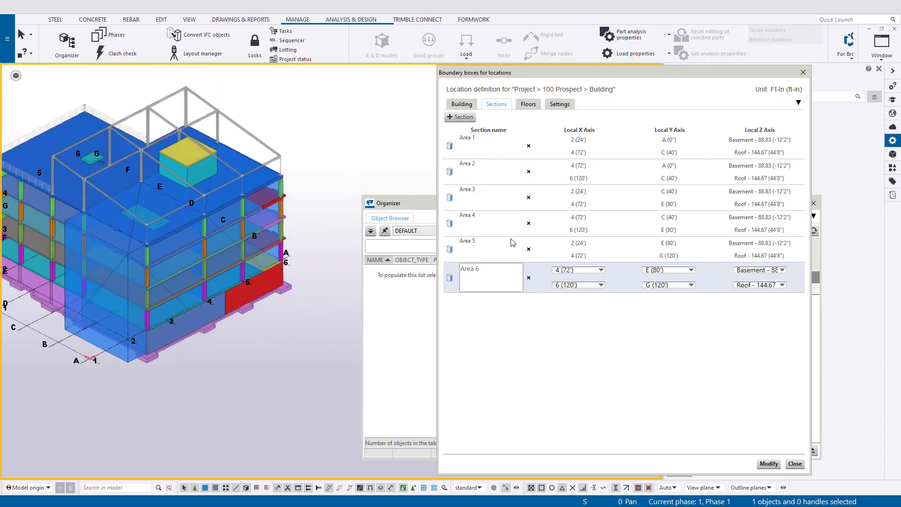
left_click(450, 199)
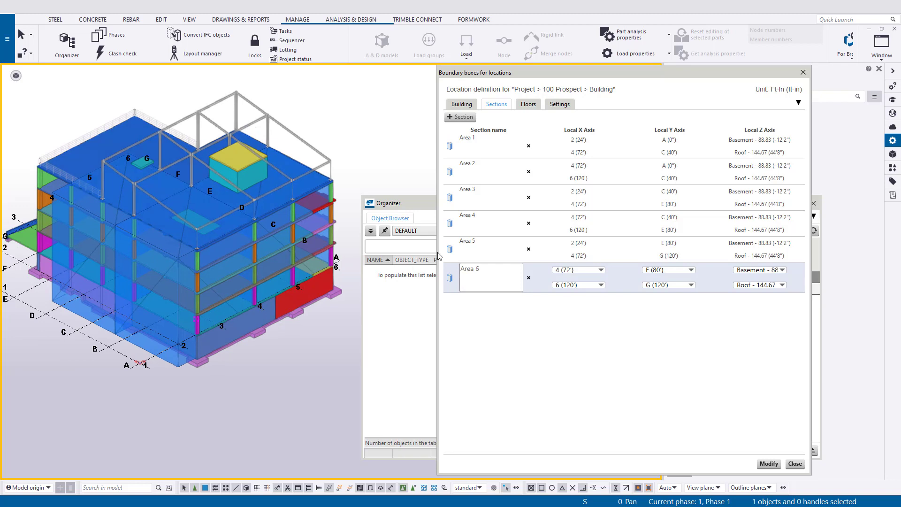
left_click(451, 243)
left_click(450, 278)
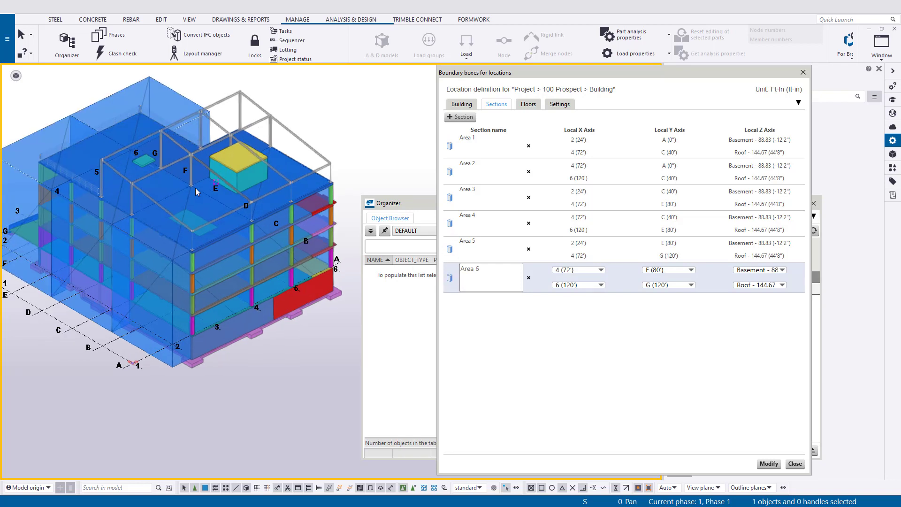
left_click(450, 198)
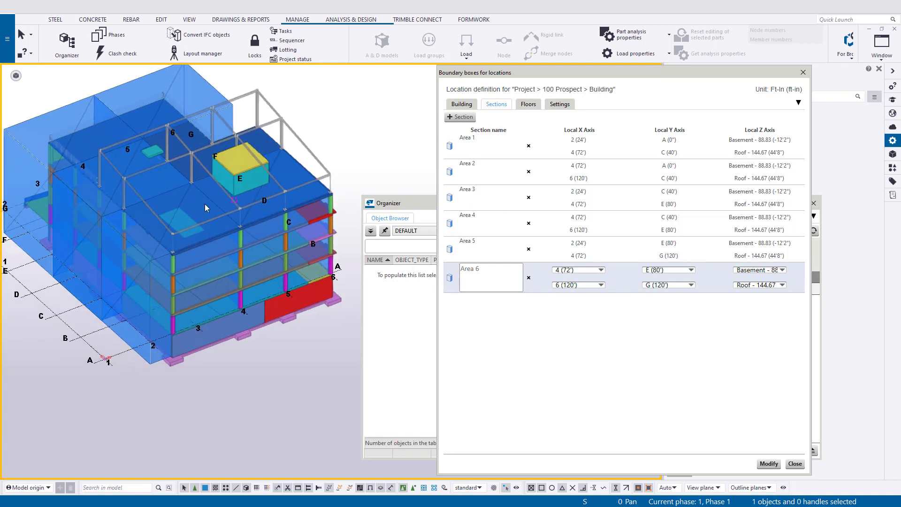
left_click(449, 224)
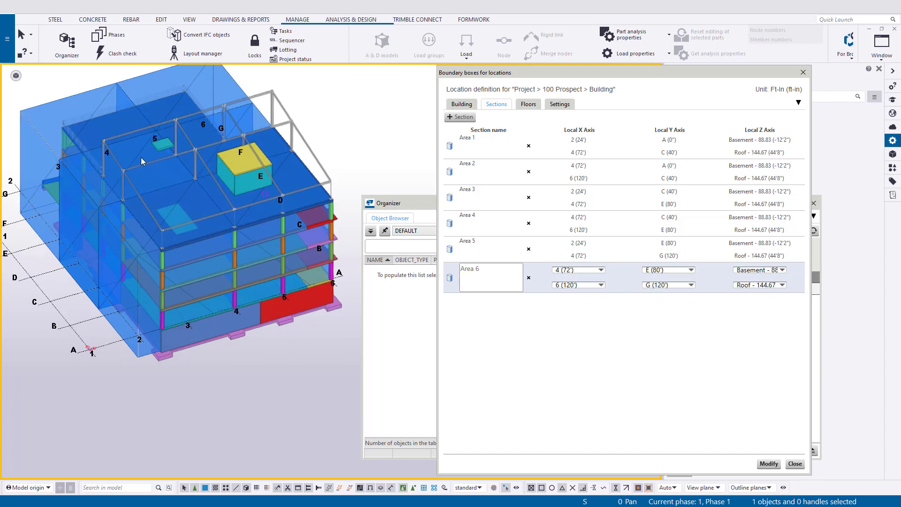
scroll(266, 255, "up", 8)
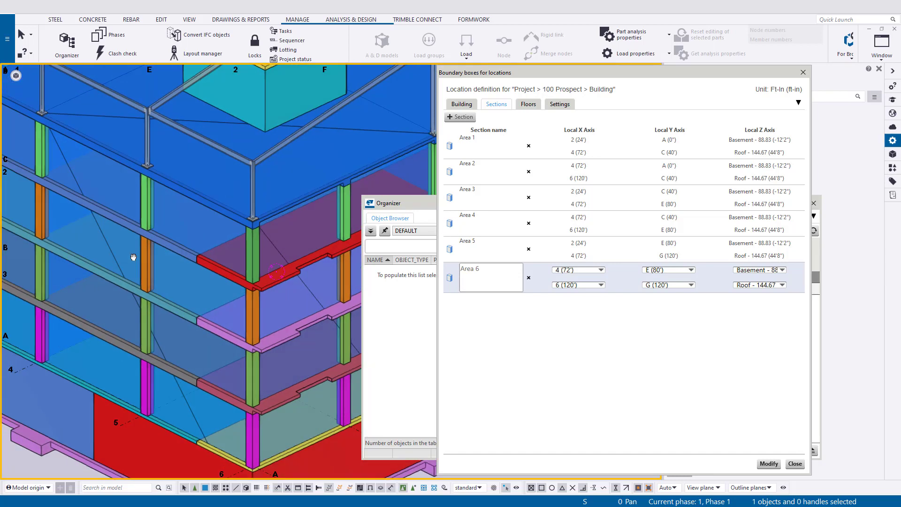
scroll(198, 229, "up", 5)
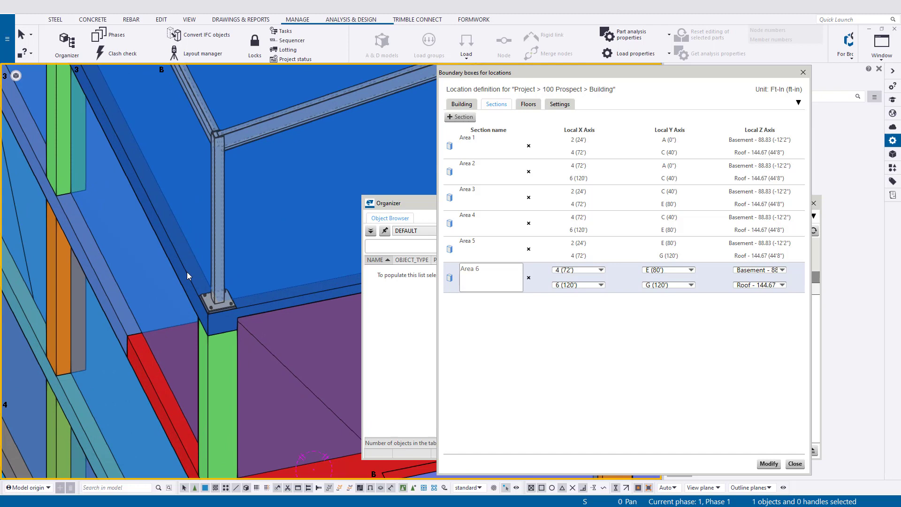
scroll(134, 173, "down", 5)
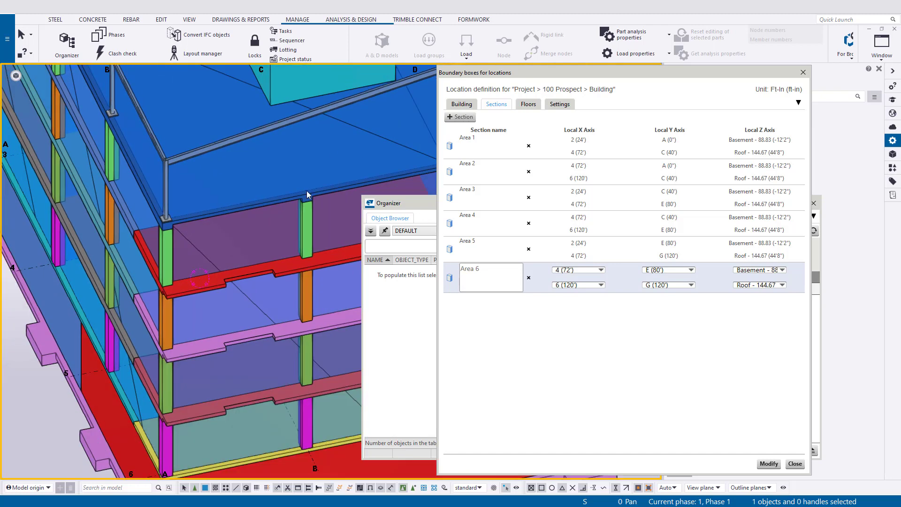
scroll(284, 182, "down", 4)
scroll(148, 263, "down", 2)
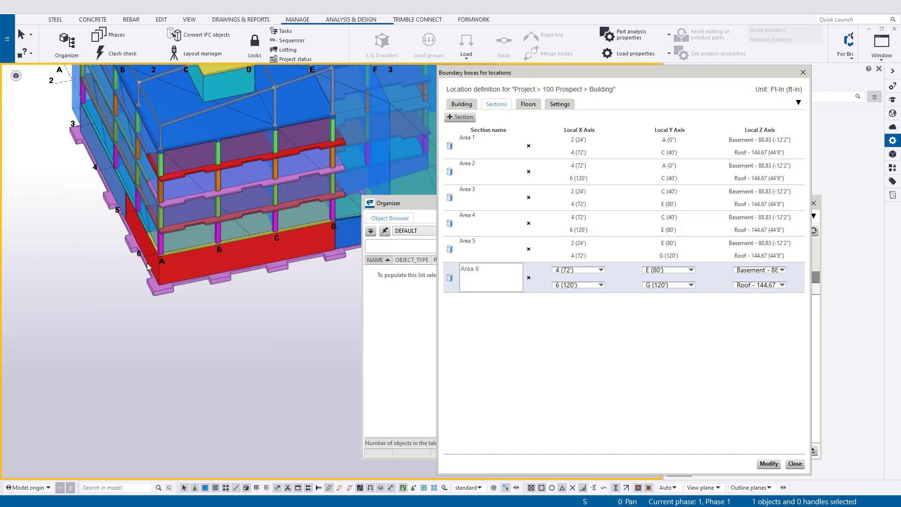
scroll(148, 263, "down", 1)
middle_click_drag(146, 266, 133, 217)
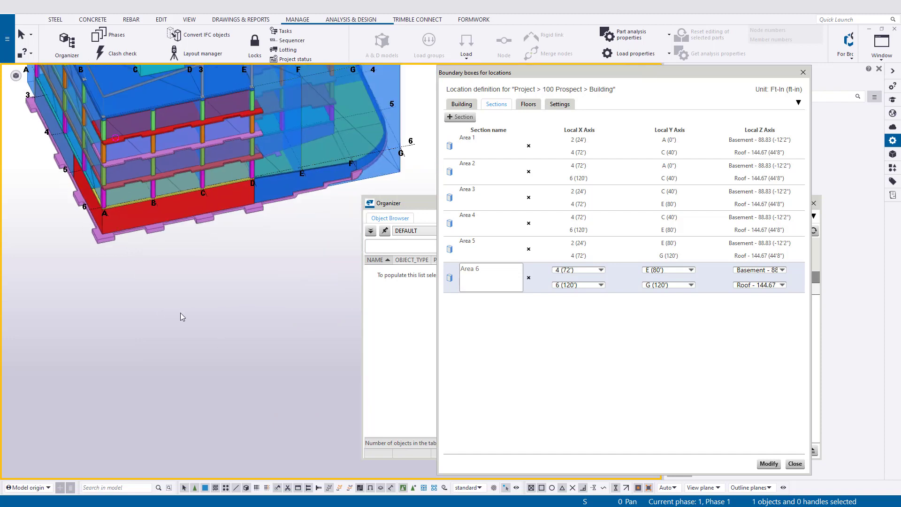
scroll(185, 305, "down", 3)
right_click(197, 316)
left_click(240, 371)
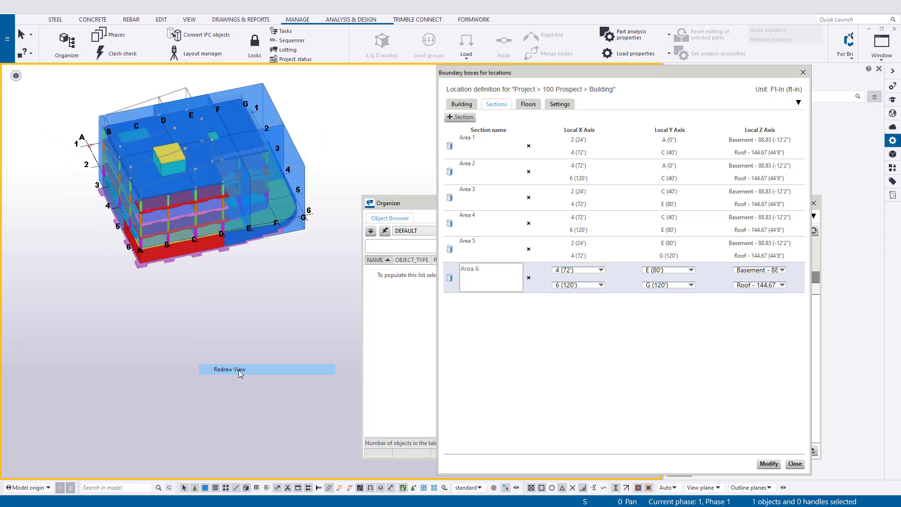
middle_click_drag(240, 373, 283, 245, "ctrl")
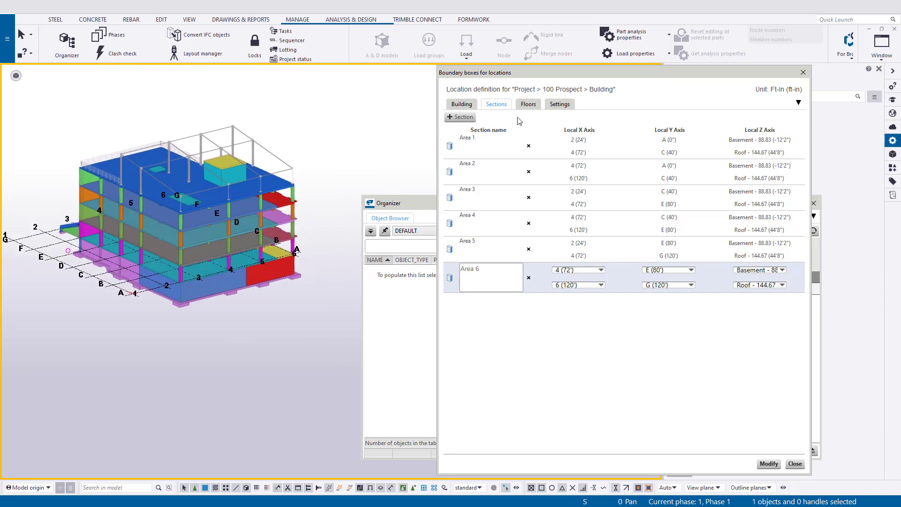
On the Floors page, begin a new floor system and select its default name 'Floor system'
left_click(529, 104)
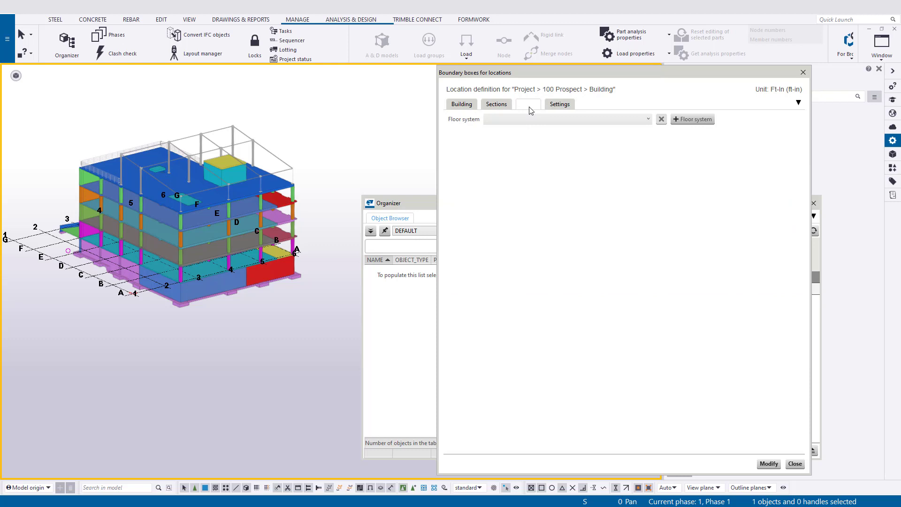
left_click(693, 121)
left_click_drag(644, 266, 502, 272)
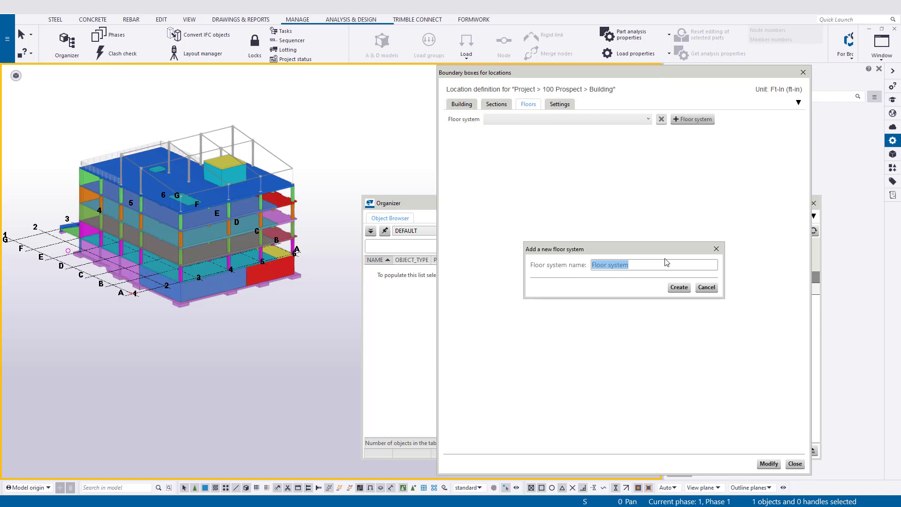
Create the floor system and confirm it applies to Areas 1–6
left_click(680, 288)
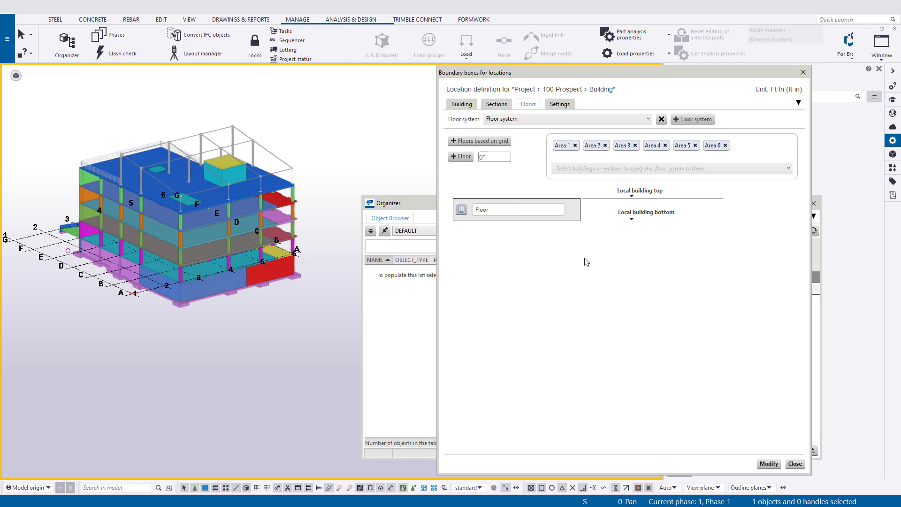
left_click(542, 211)
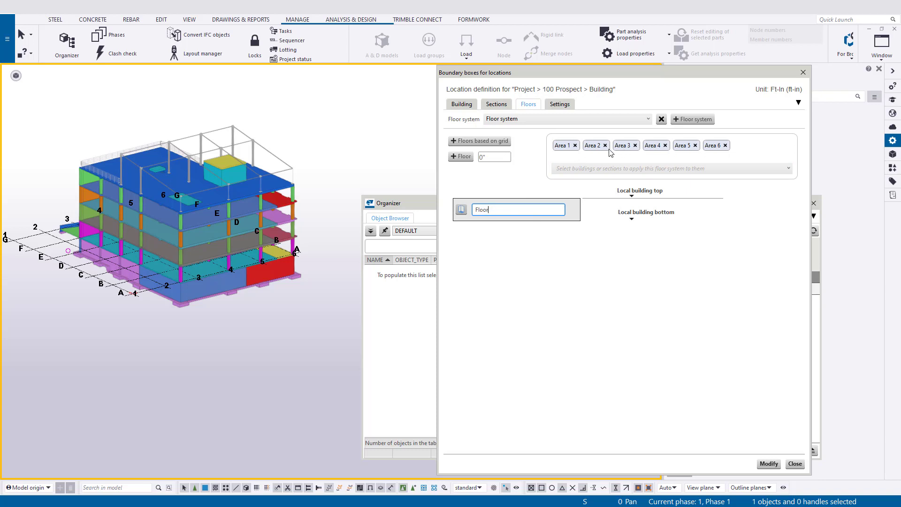
left_click(783, 170)
left_click(662, 170)
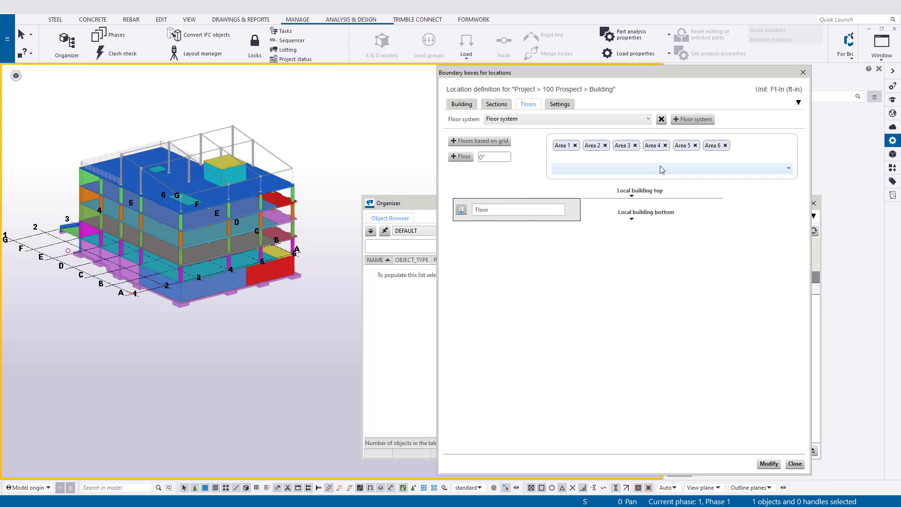
left_click(715, 170)
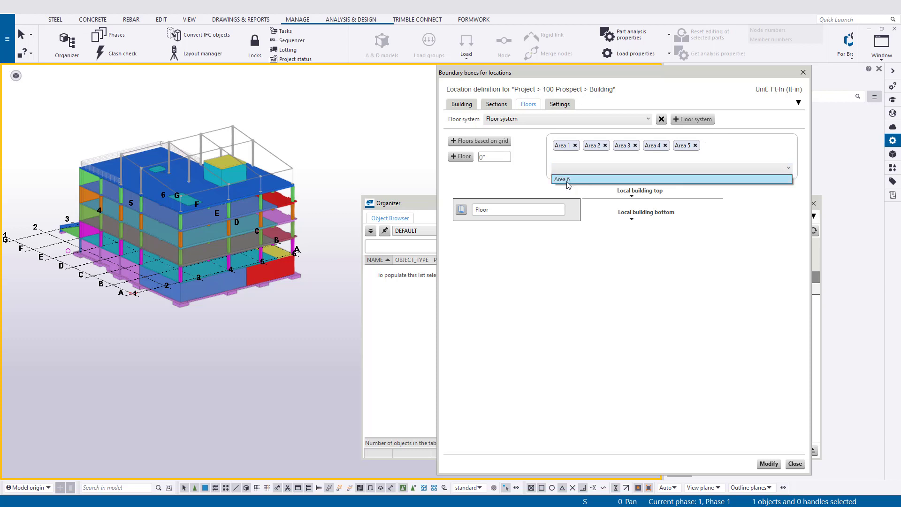
left_click(690, 176)
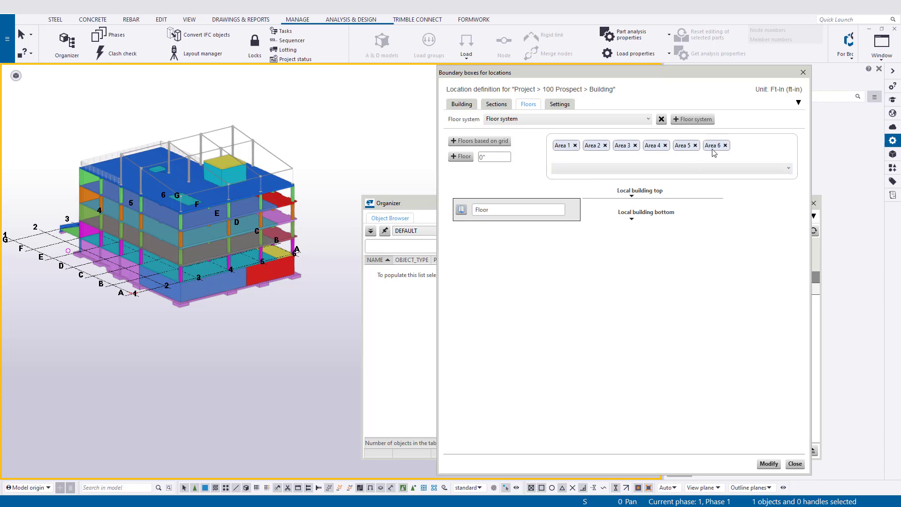
left_click(490, 145)
scroll(91, 300, "up", 3)
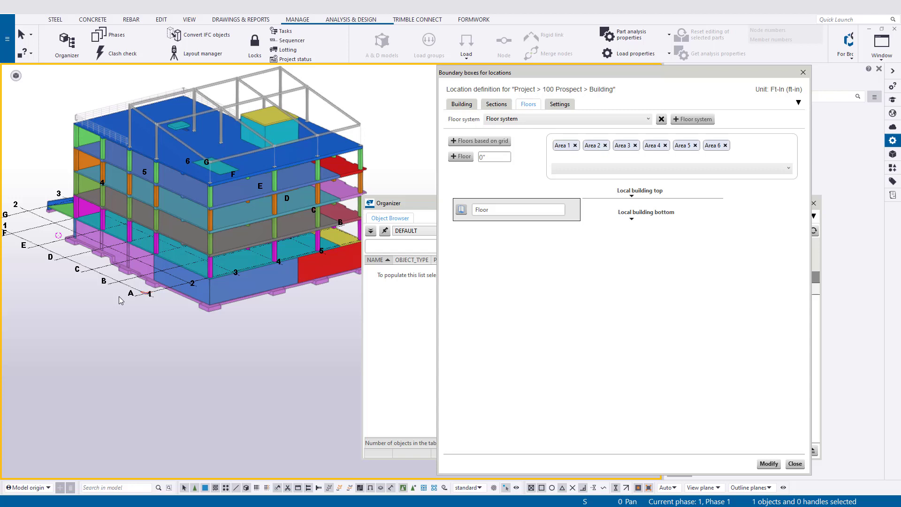
Inspect the grid's Z level coordinates in the grid properties beside the locations dialog
left_click_drag(729, 76, 626, 79)
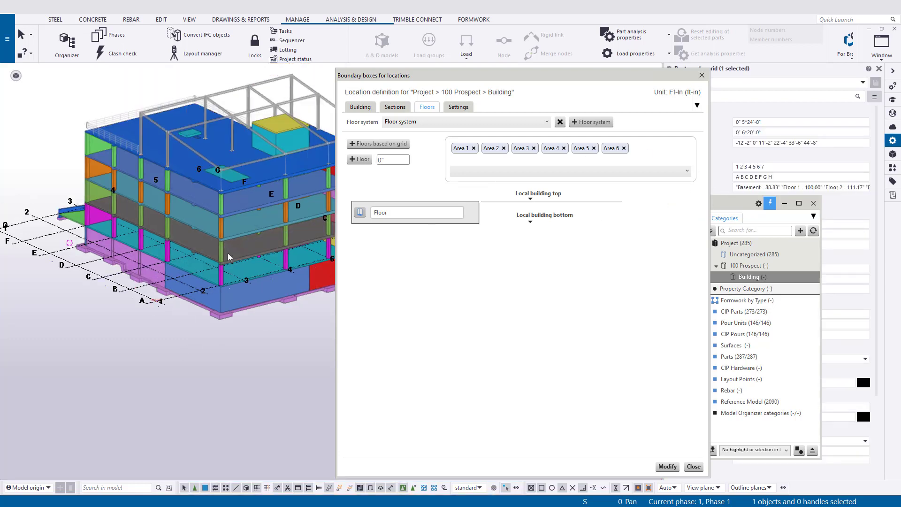
left_click(749, 141)
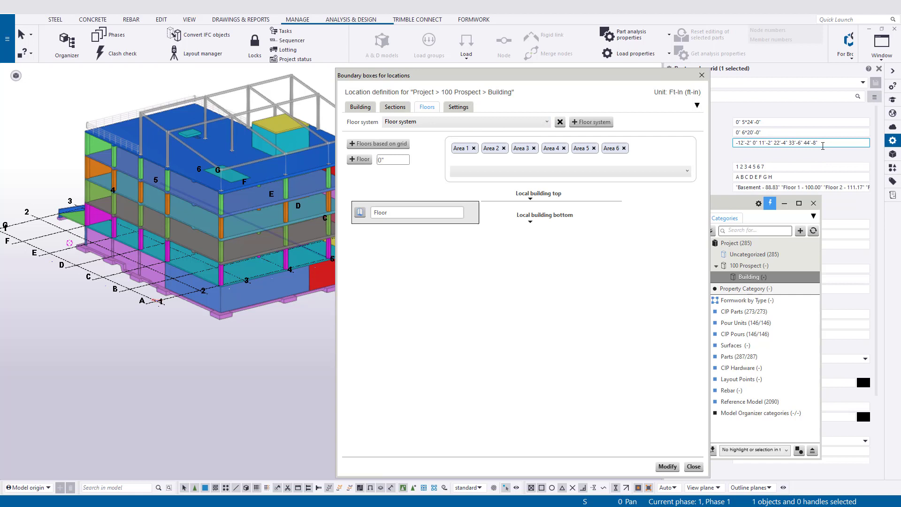
left_click(827, 145)
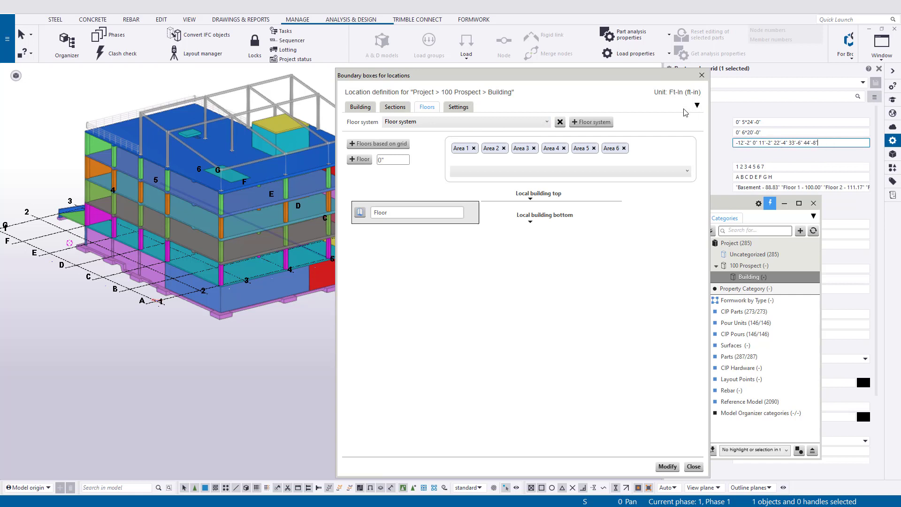
left_click_drag(655, 77, 586, 76)
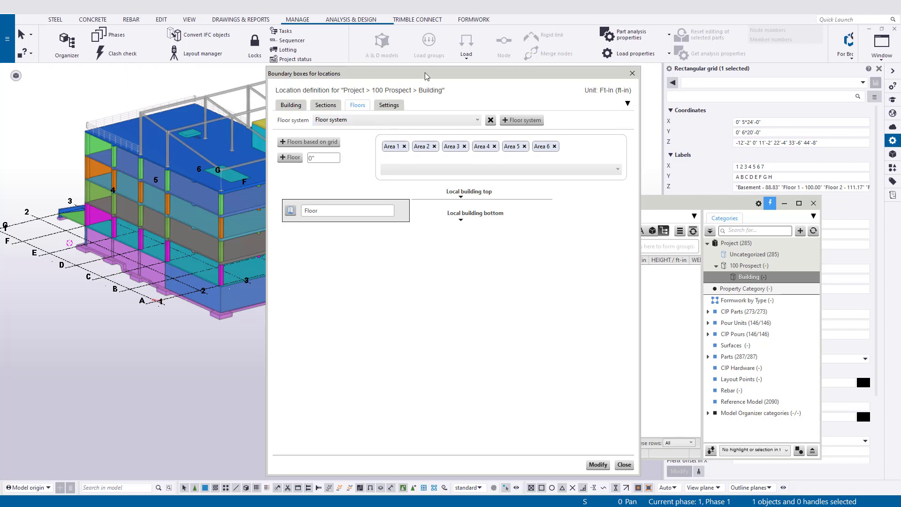
left_click_drag(427, 74, 545, 76)
Generate Floors 1–4 from the grid levels and rename the bottom floor to Basement
left_click(437, 144)
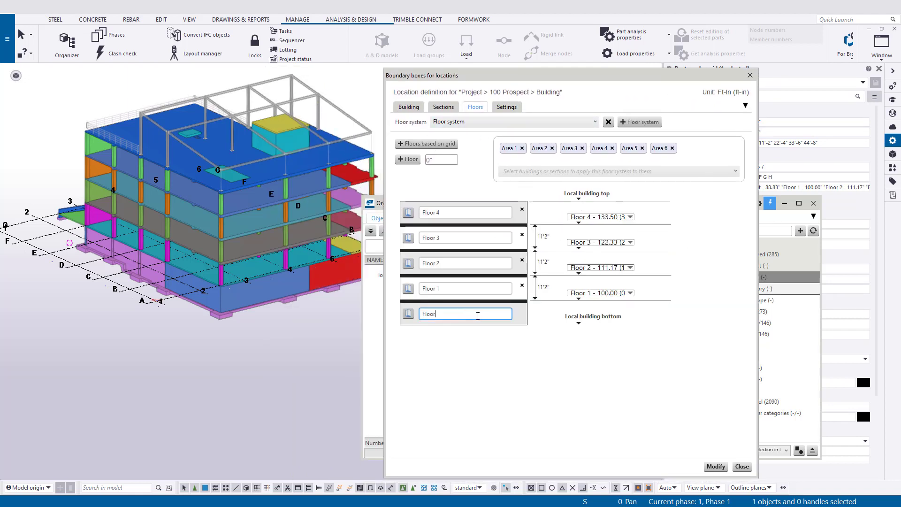
double_click(476, 315)
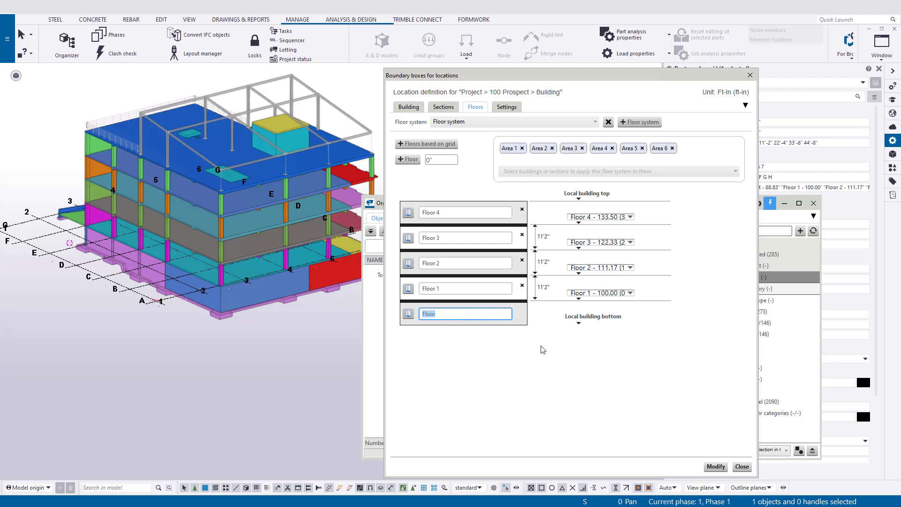
type("Basement")
left_click(439, 286)
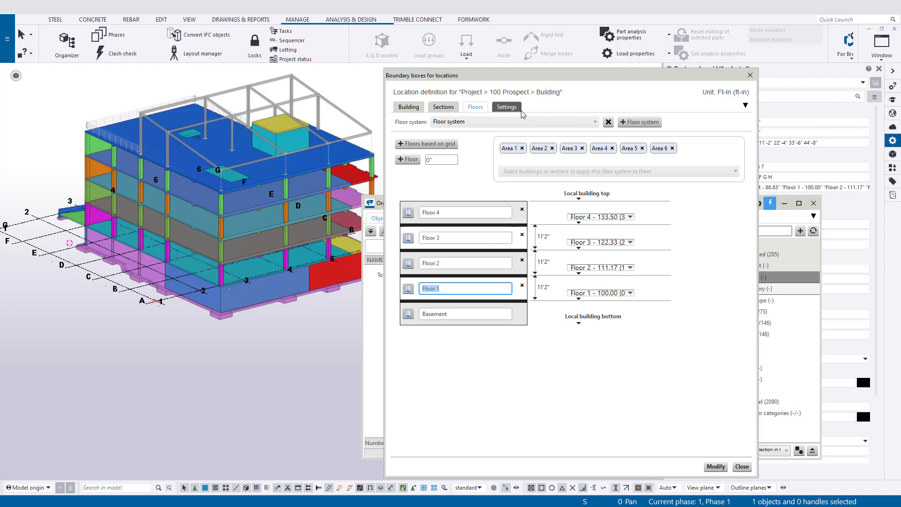
Check the Settings page: all three object-placing rules enabled, using the main part's center of gravity
left_click(507, 107)
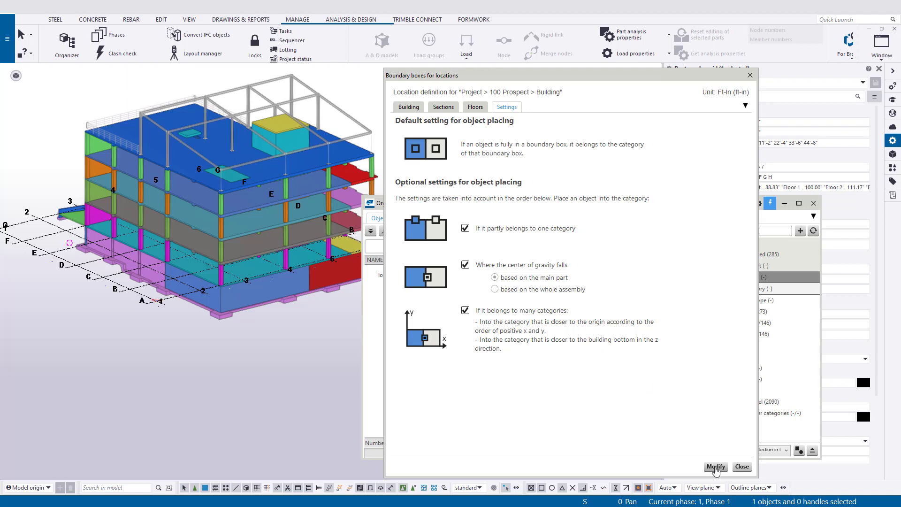
Recheck the Building, Sections, Floors and Settings pages, then apply the breakdown and close the dialog
left_click(409, 107)
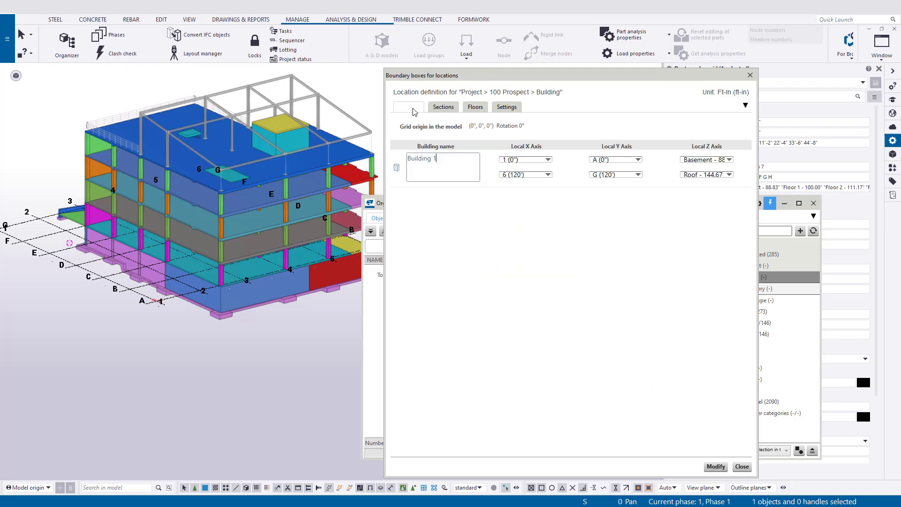
left_click(444, 108)
left_click(475, 107)
left_click(516, 107)
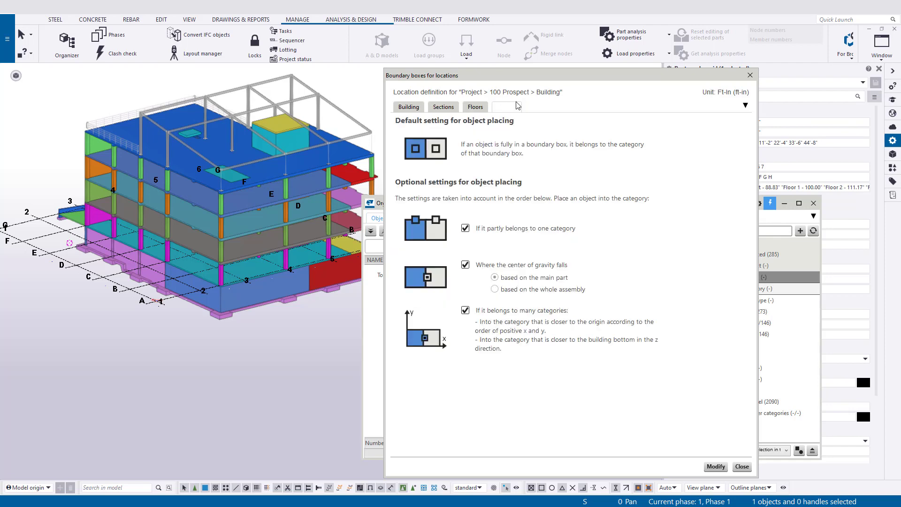
left_click(716, 467)
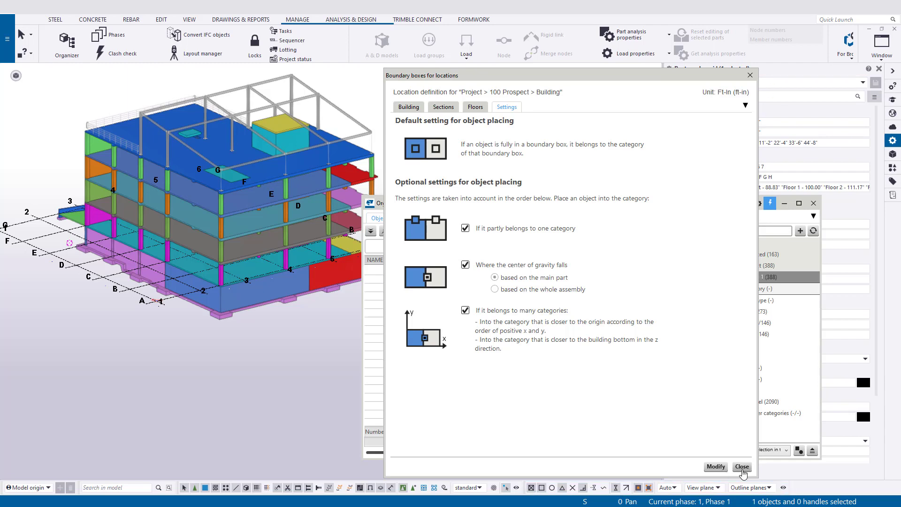
left_click(742, 466)
Expand Building 1 to show its areas, keeping Areas 1 and 2 collapsed
left_click_drag(731, 203, 732, 192)
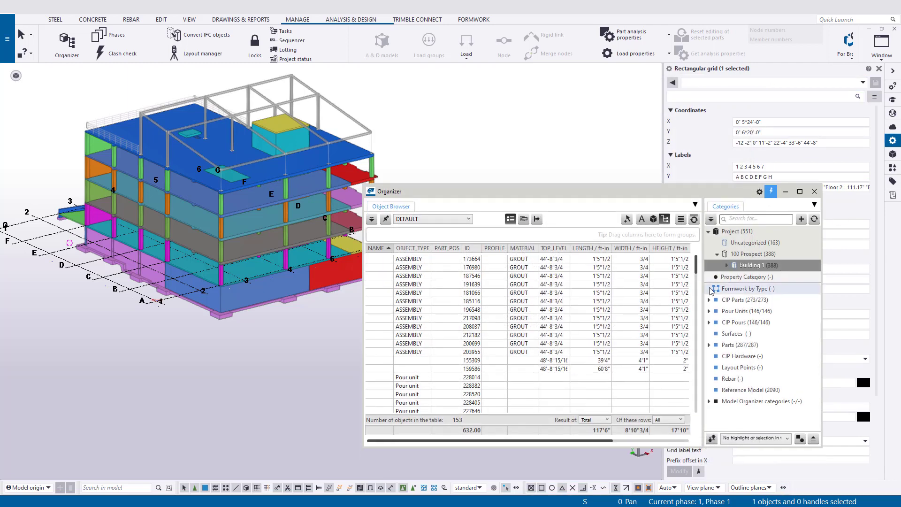
left_click(731, 267)
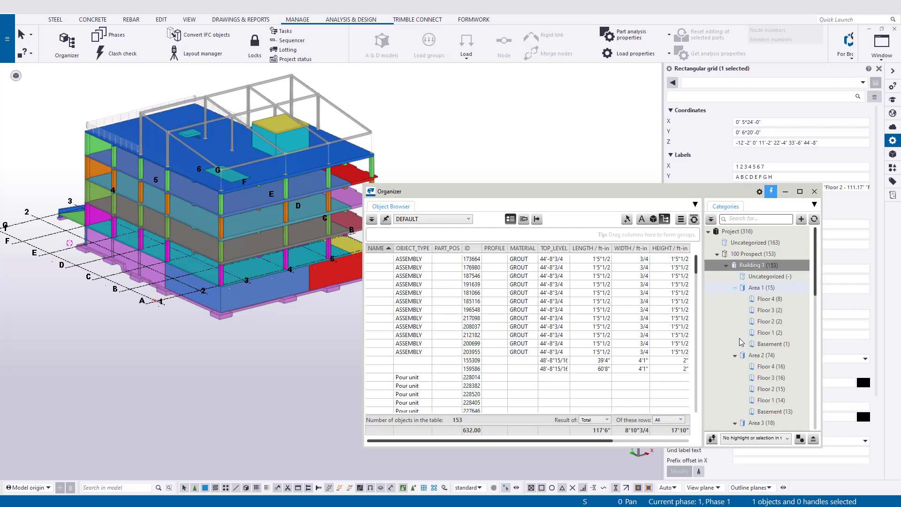
left_click(736, 288)
left_click(736, 300)
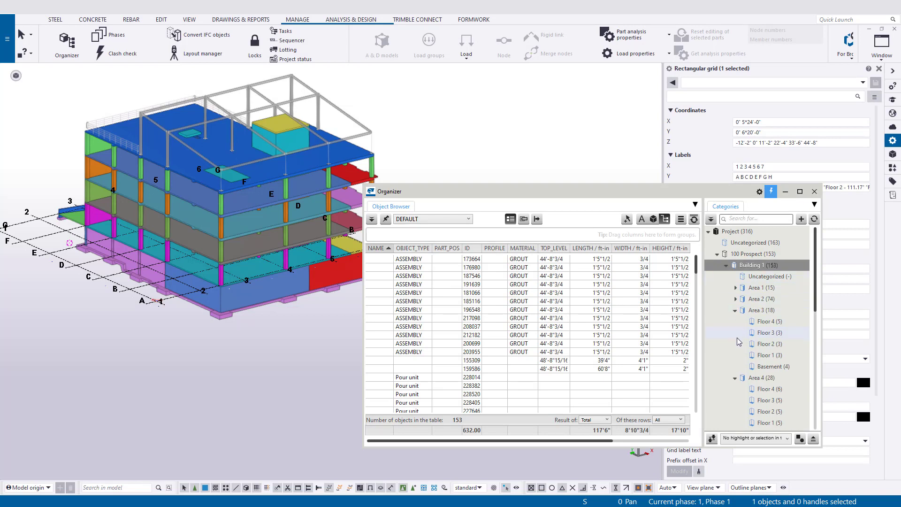
Set Building 1's property template to CIP Pours
left_click(756, 266)
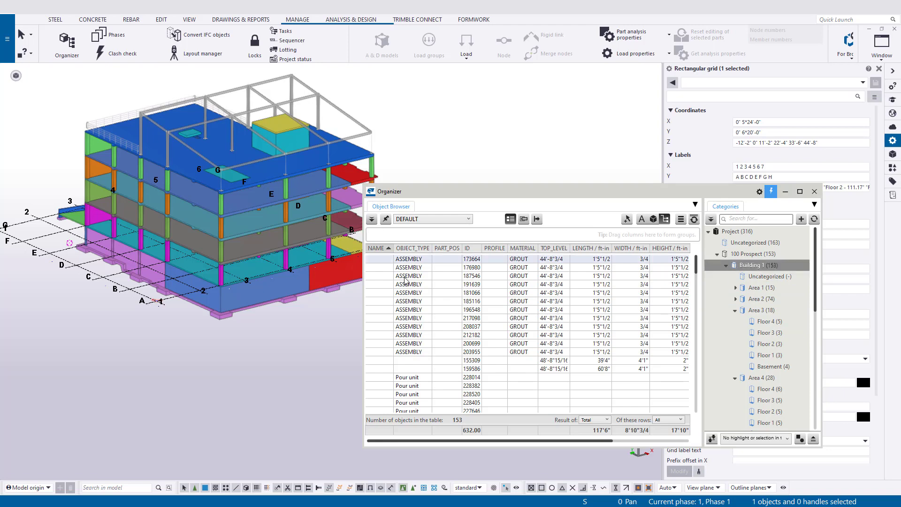
right_click(753, 269)
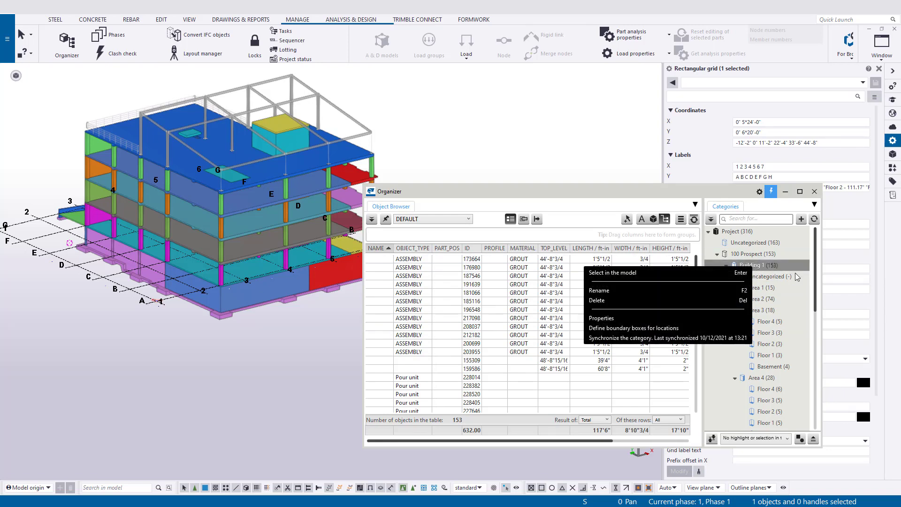
left_click(620, 322)
left_click(550, 370)
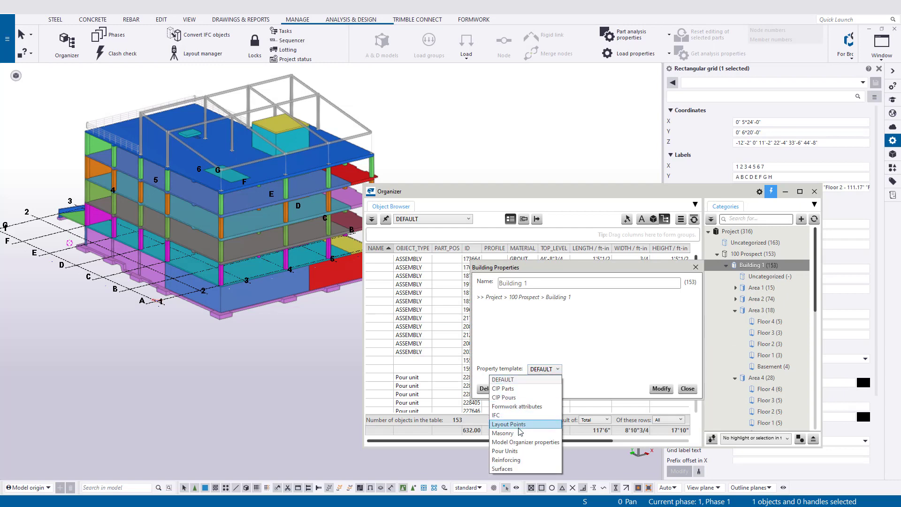
left_click(503, 398)
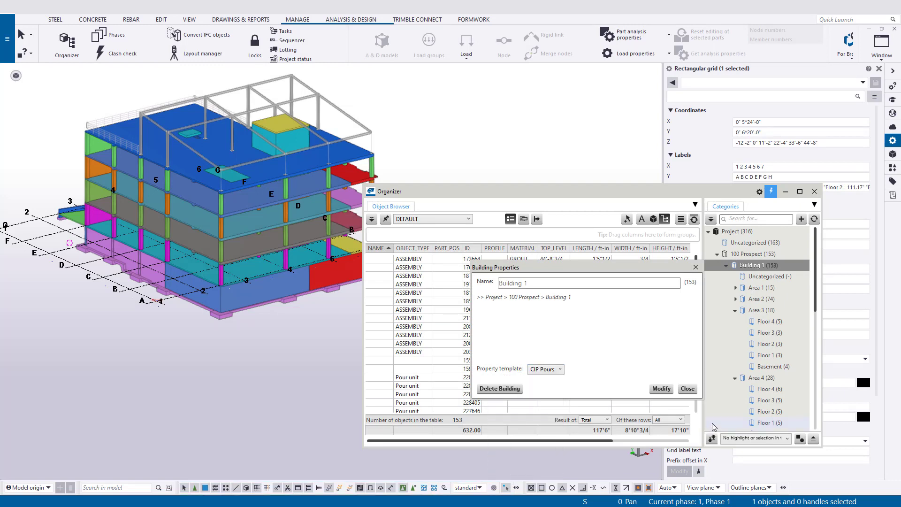
left_click(662, 388)
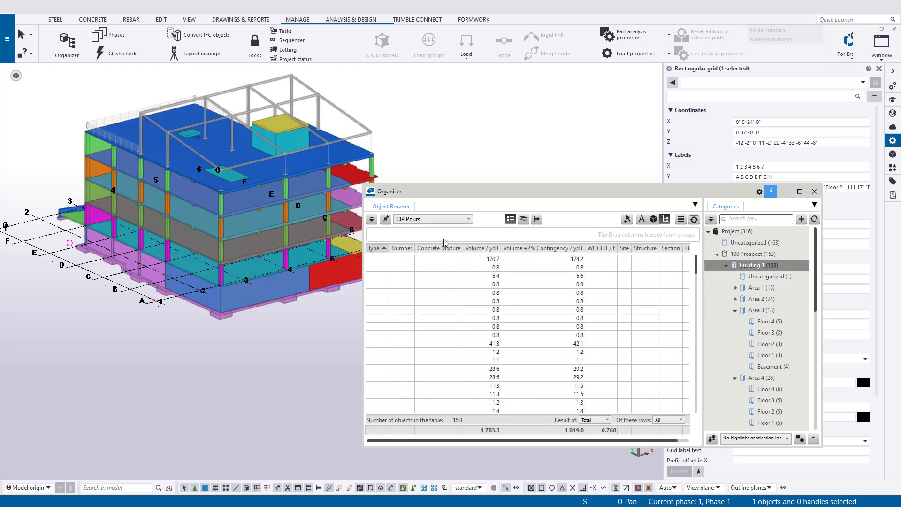
Show the table in the Pour Units template and pin it
left_click(469, 219)
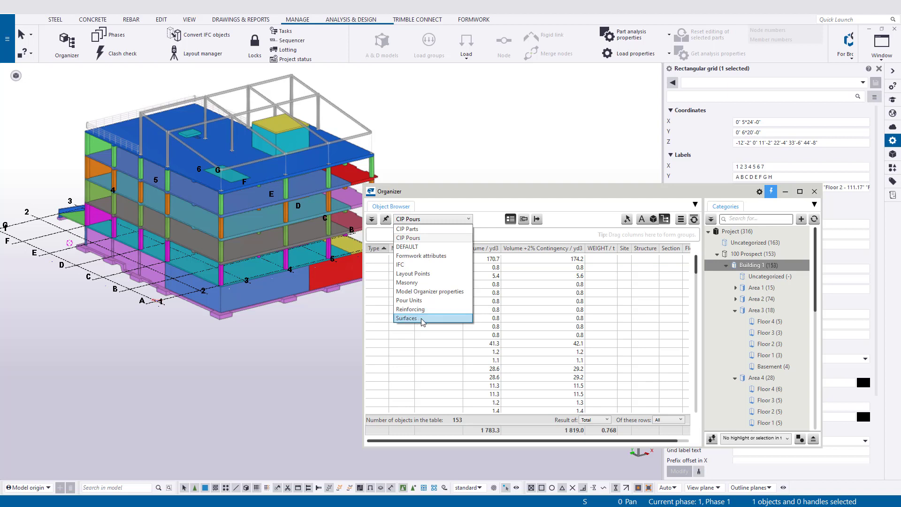
left_click(409, 301)
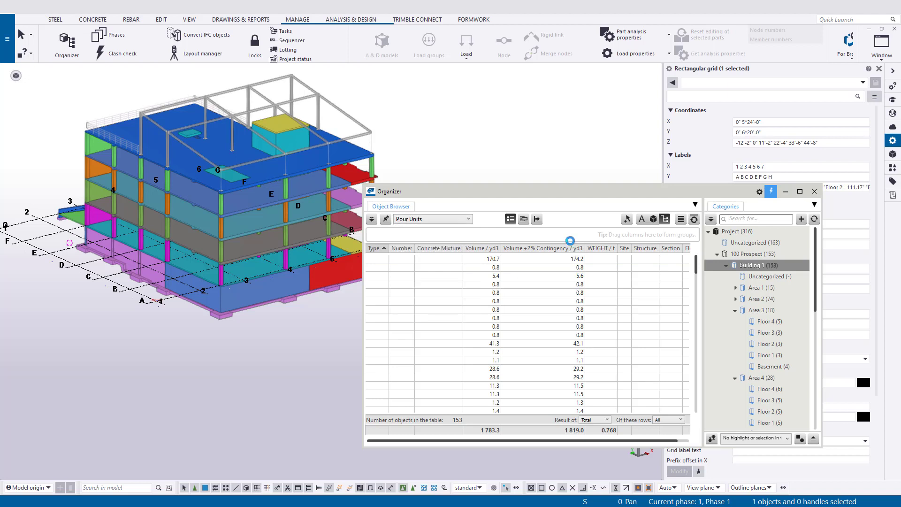
left_click(386, 219)
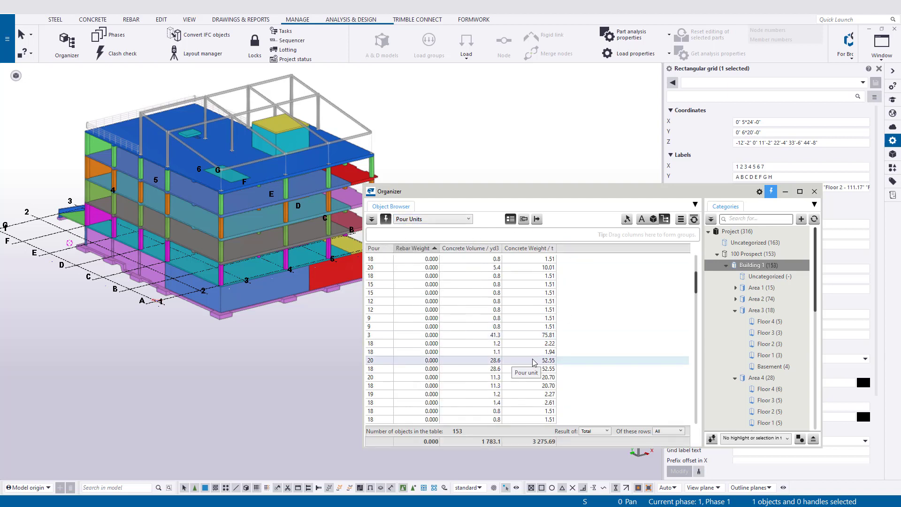
Select Area 1's 15 objects, then Area 2's 74 objects, in the model
left_click(765, 292)
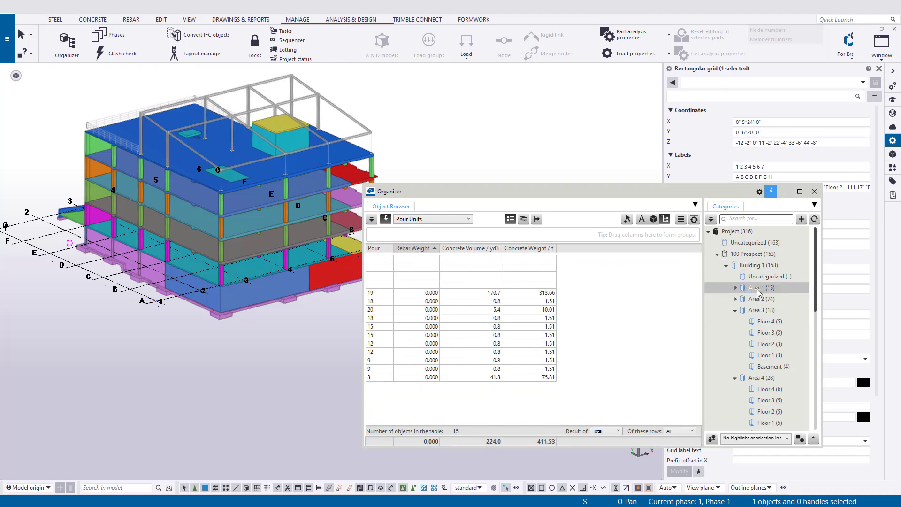
right_click(759, 292)
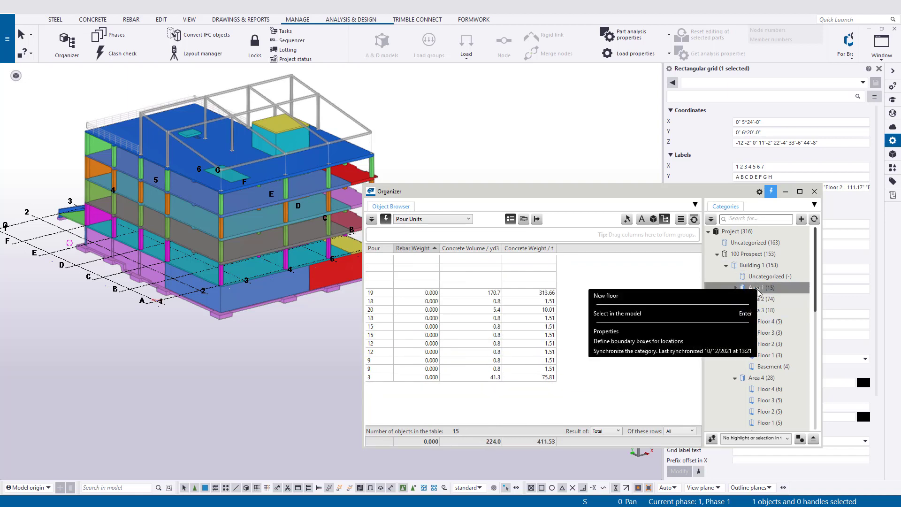
left_click(618, 313)
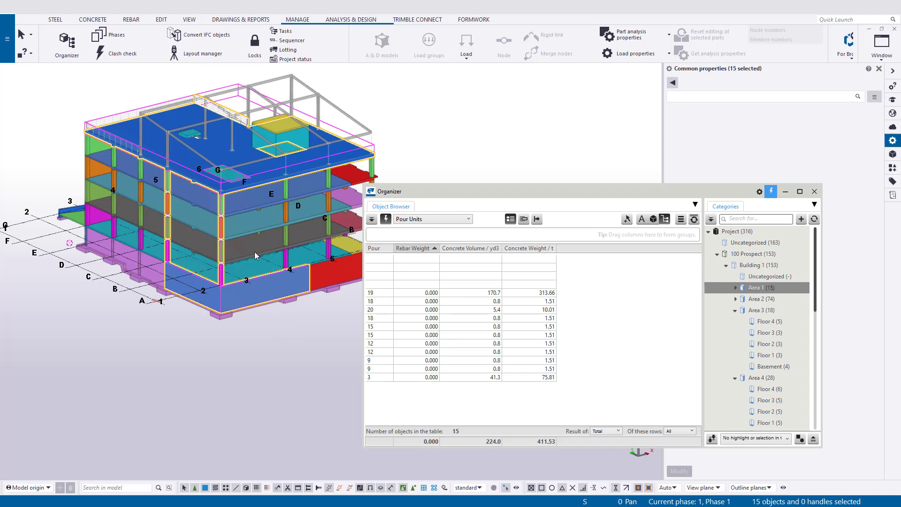
left_click(751, 299)
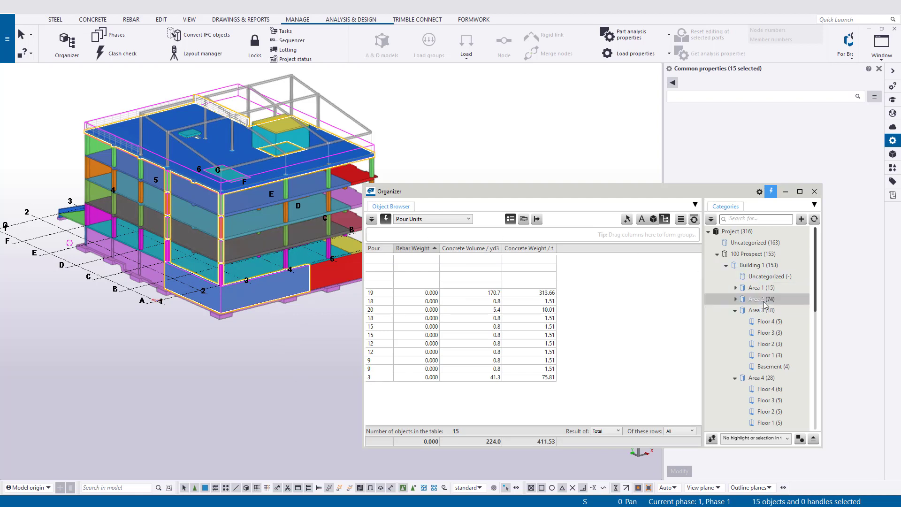
right_click(746, 304)
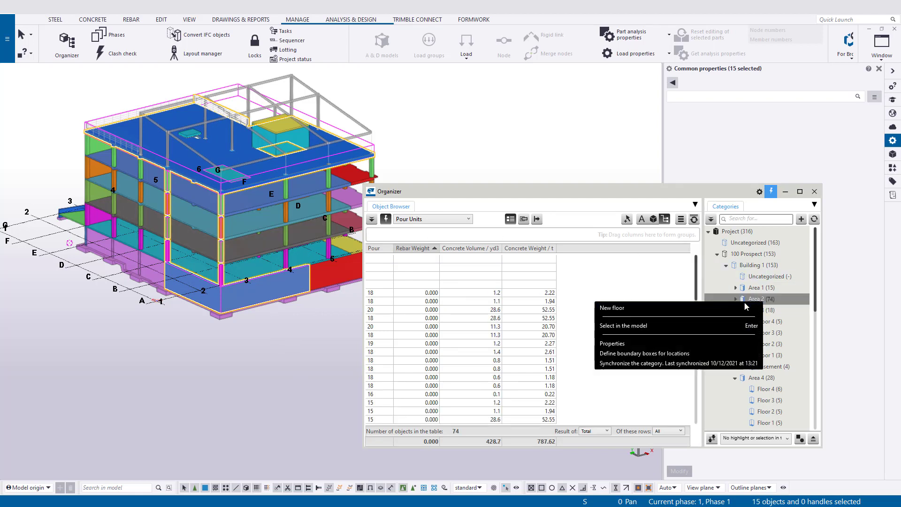
left_click(653, 332)
Collapse Area 3 and reselect Building 1 to list all 153 objects
scroll(233, 298, "up", 3)
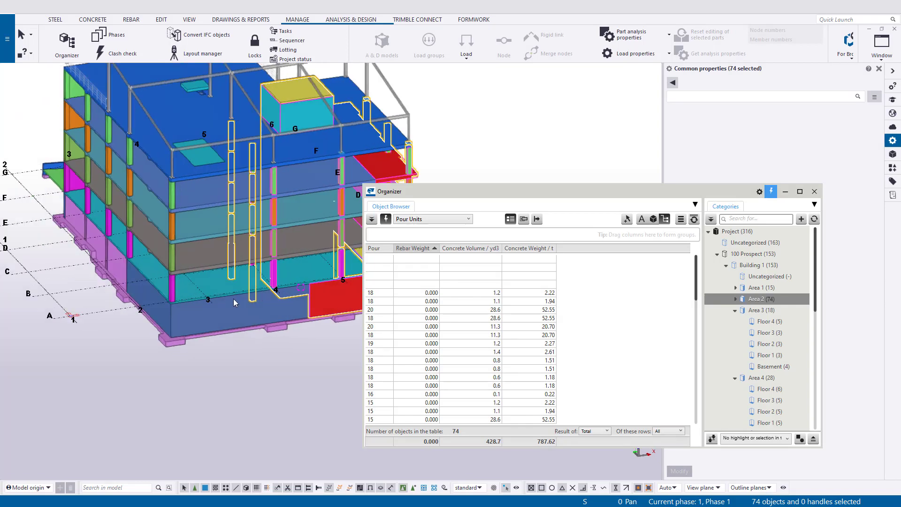
scroll(233, 299, "down", 5)
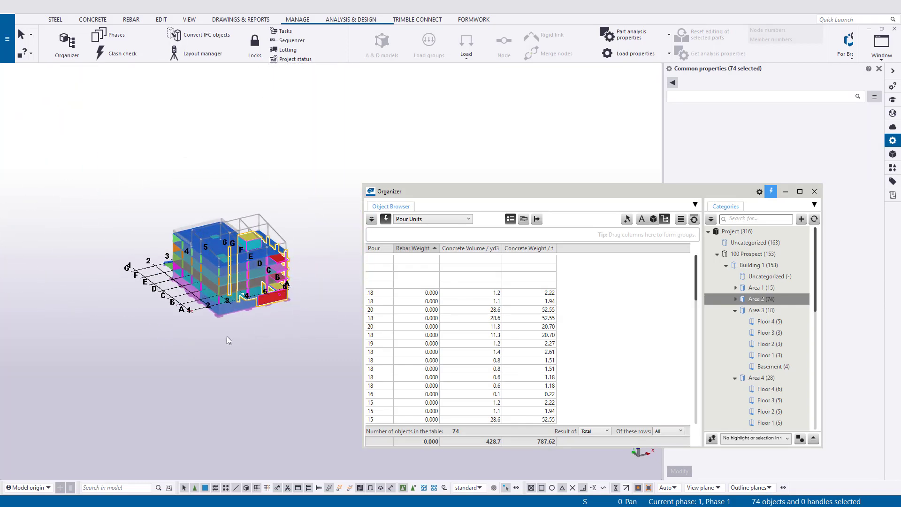
scroll(234, 333, "up", 1)
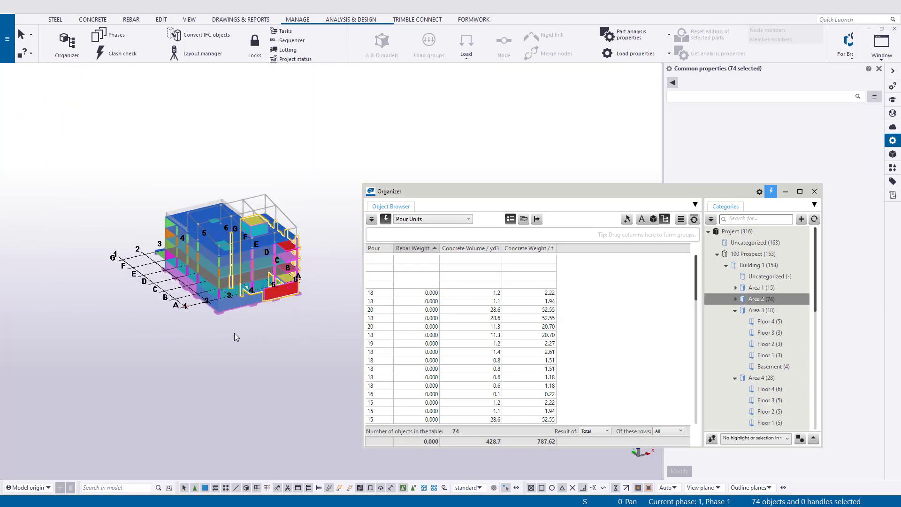
left_click(735, 311)
left_click(758, 266)
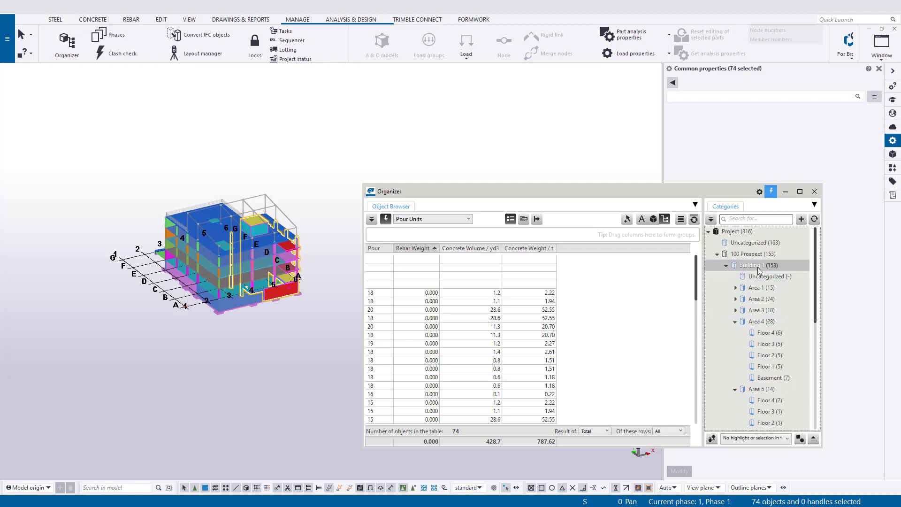
Open Building 1's boundary box definitions and review the Areas 1–6 sections and floor pages
right_click(757, 266)
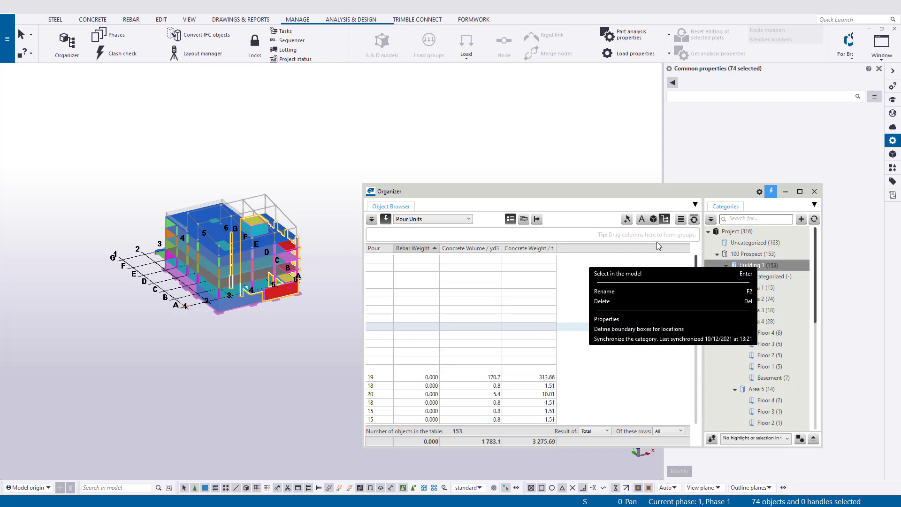
left_click(638, 329)
left_click_drag(426, 66, 392, 68)
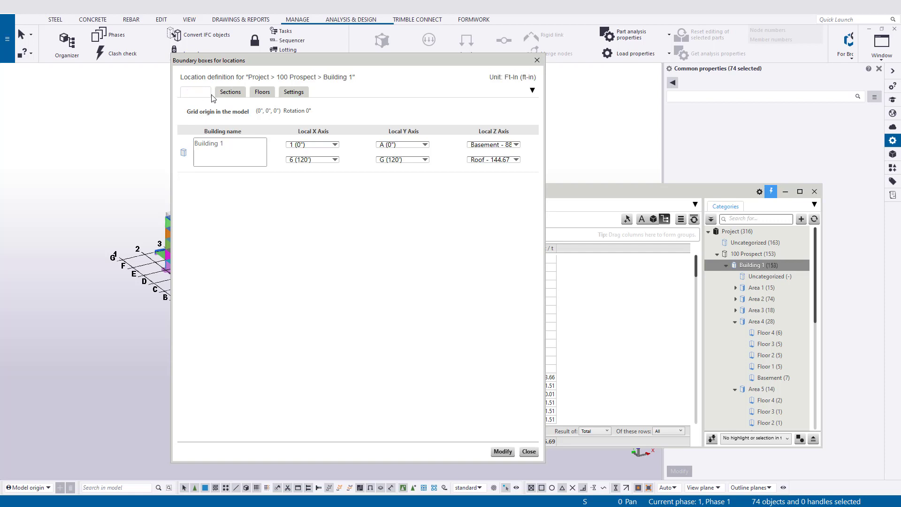
left_click(234, 93)
left_click(264, 93)
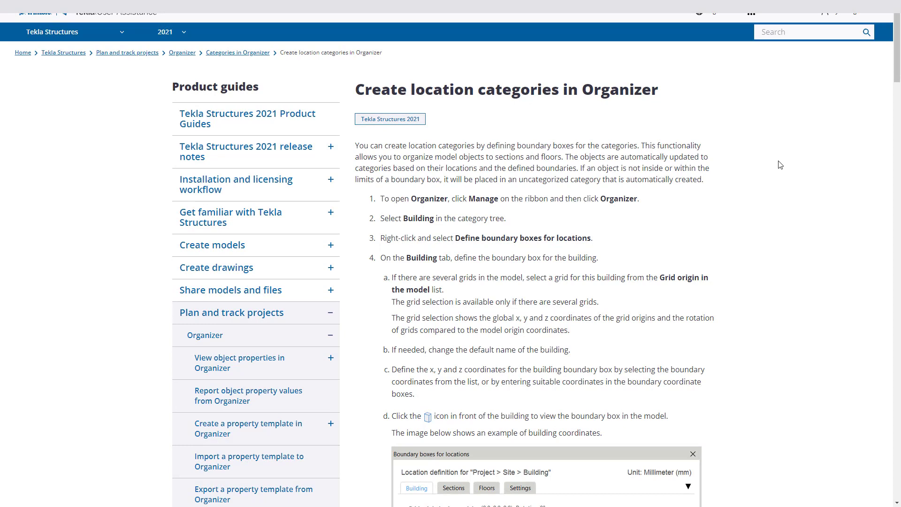
Scroll through the help article's building and section boundary-box definitions and example dialogs
scroll(521, 119, "down", 2)
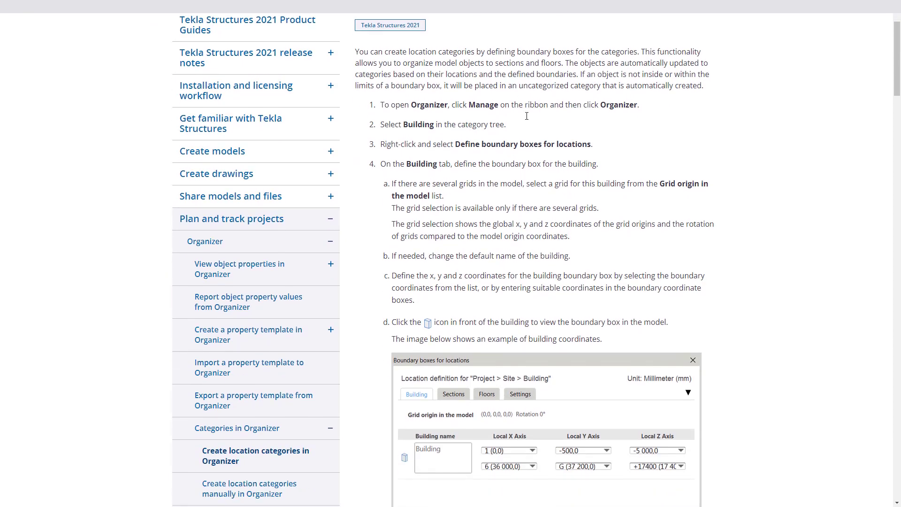
scroll(695, 155, "up", 2)
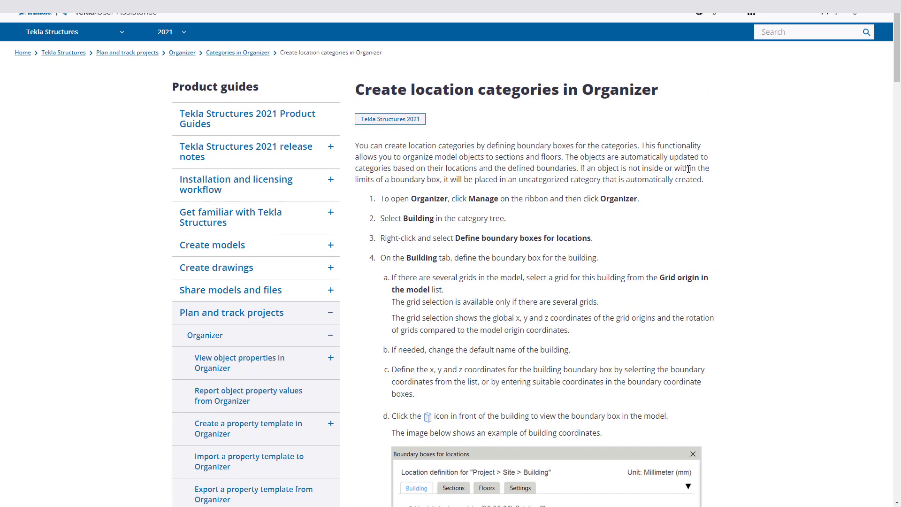
scroll(688, 170, "down", 3)
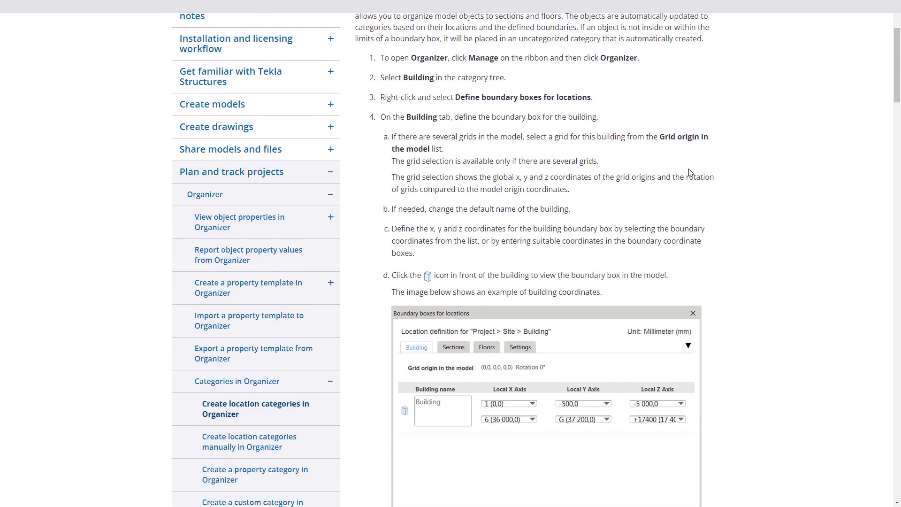
scroll(689, 173, "down", 10)
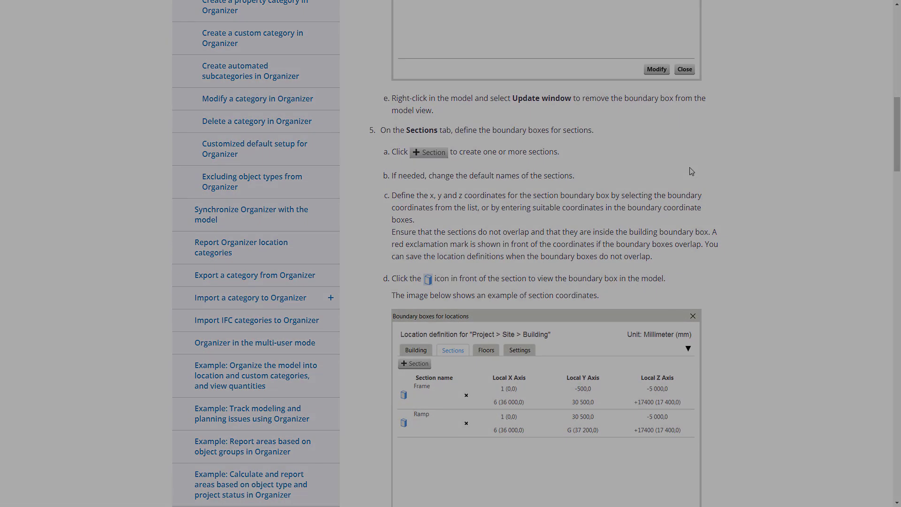